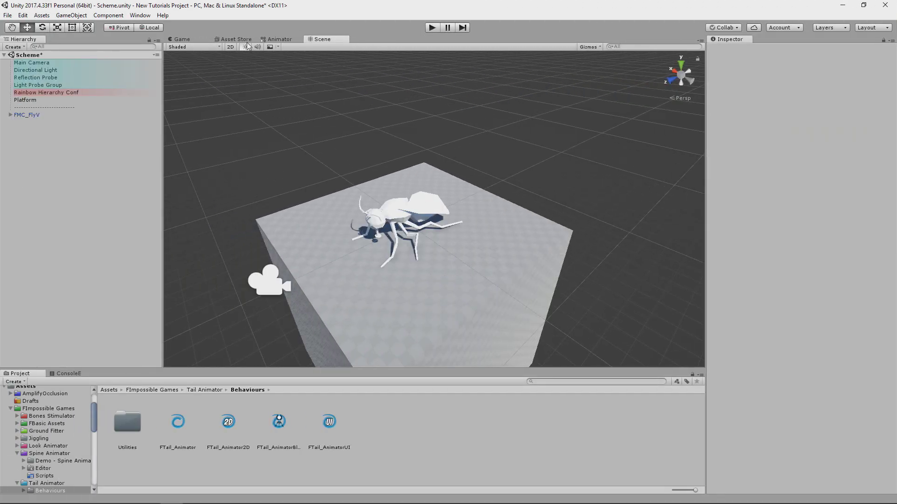
Import the Tail Animator package found by searching 'tail animator', then briefly run the fly scene.
click(244, 39)
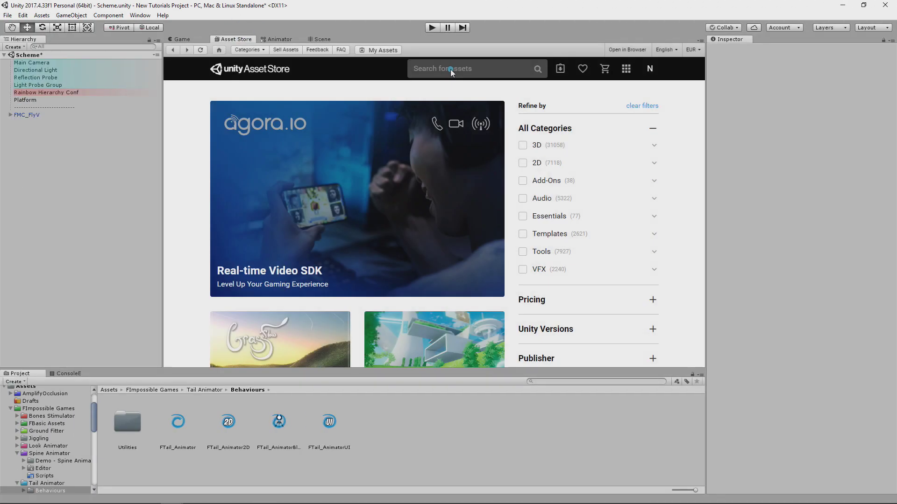
click(451, 69)
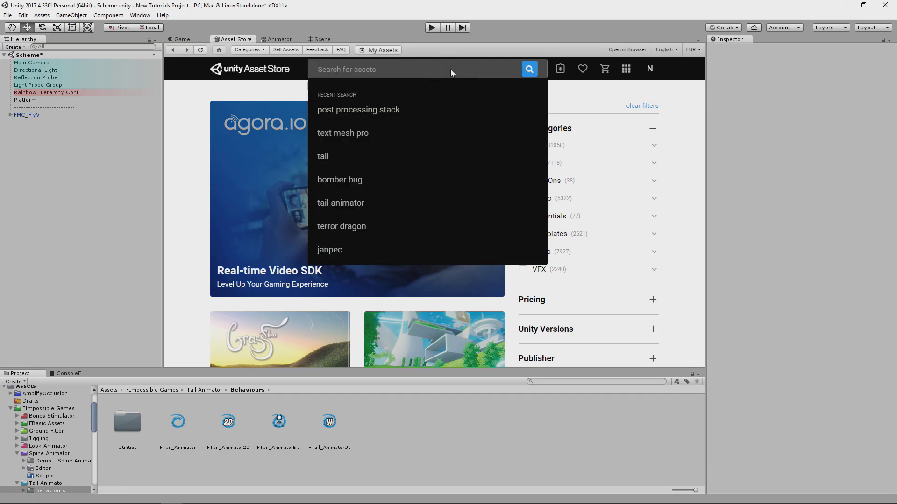
text(tail animator)
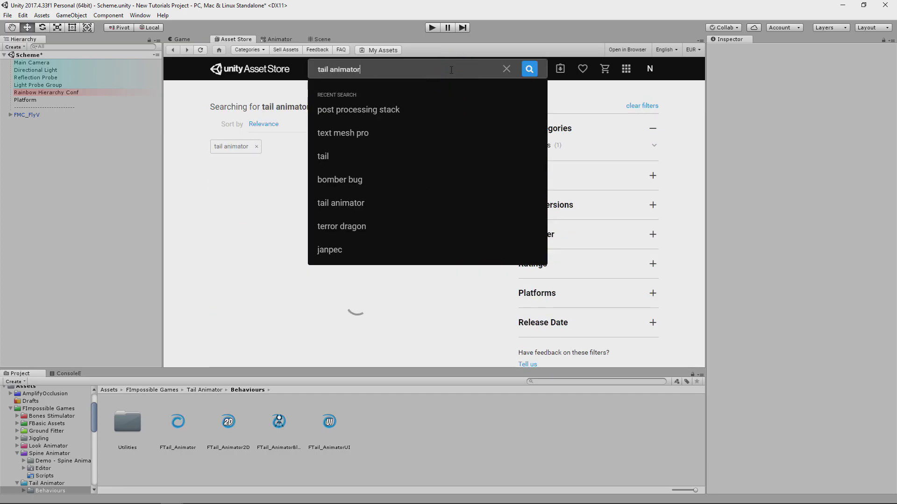
key(Return)
click(247, 185)
click(630, 161)
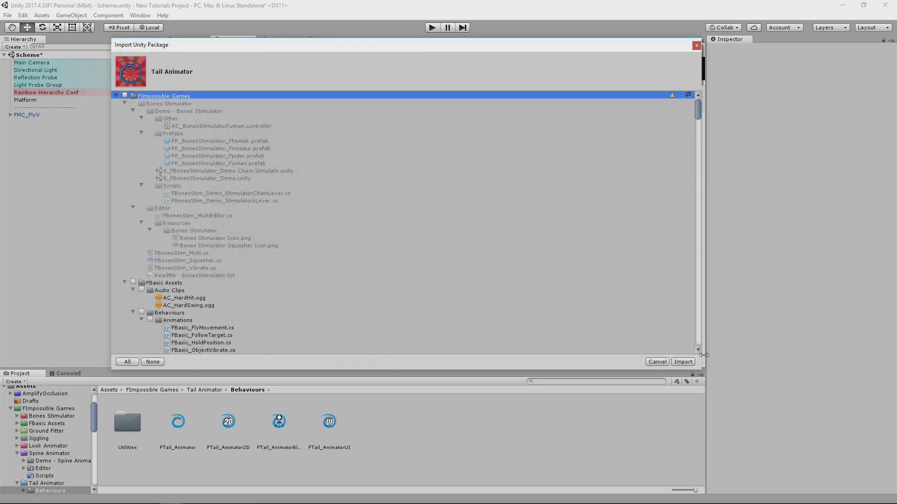
click(685, 361)
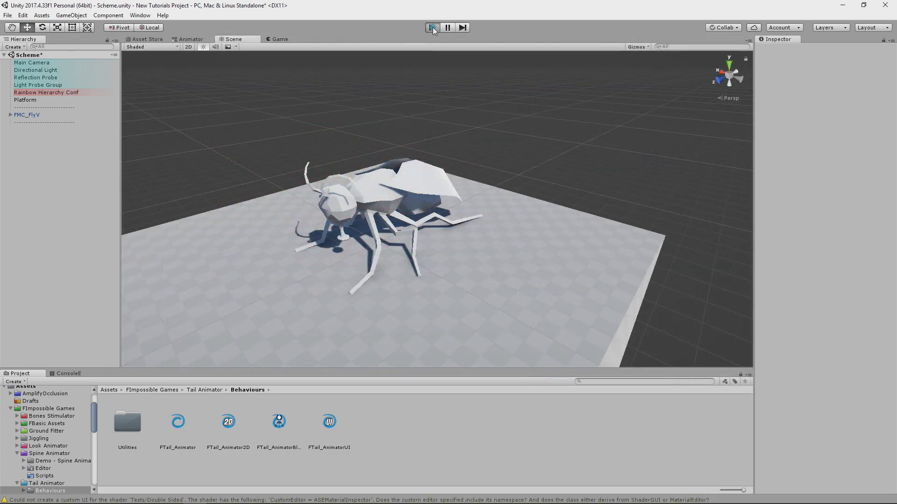
click(432, 27)
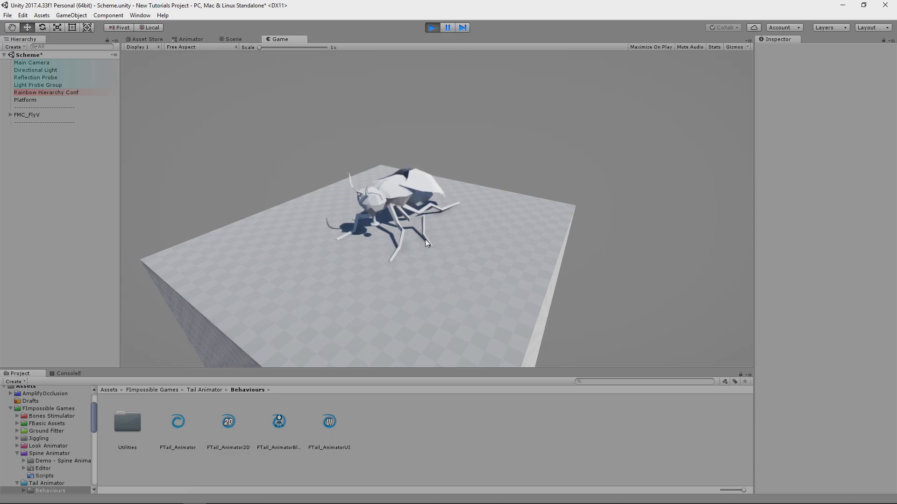
click(432, 28)
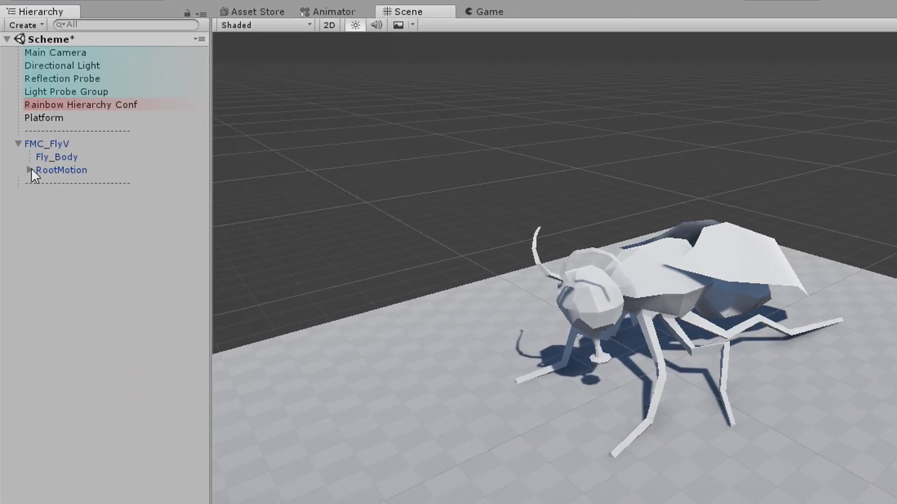
Expand RootMotion, Skeleton_Root and Skeleton to select the Abdomen bone and test its pivot.
click(29, 170)
click(41, 183)
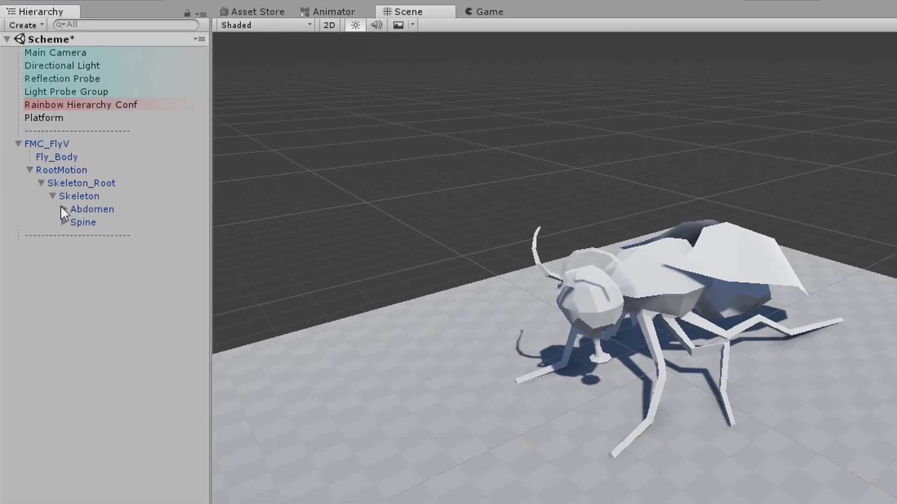
click(64, 209)
click(100, 211)
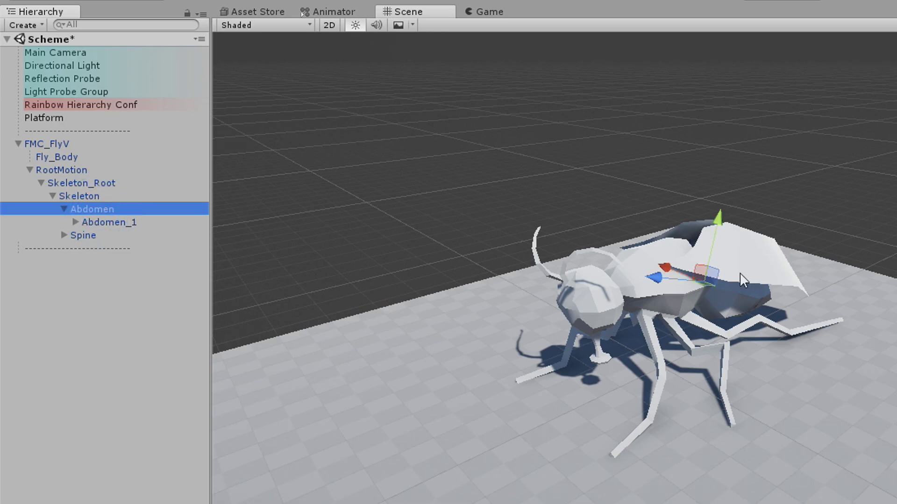
drag(743, 280, 681, 312)
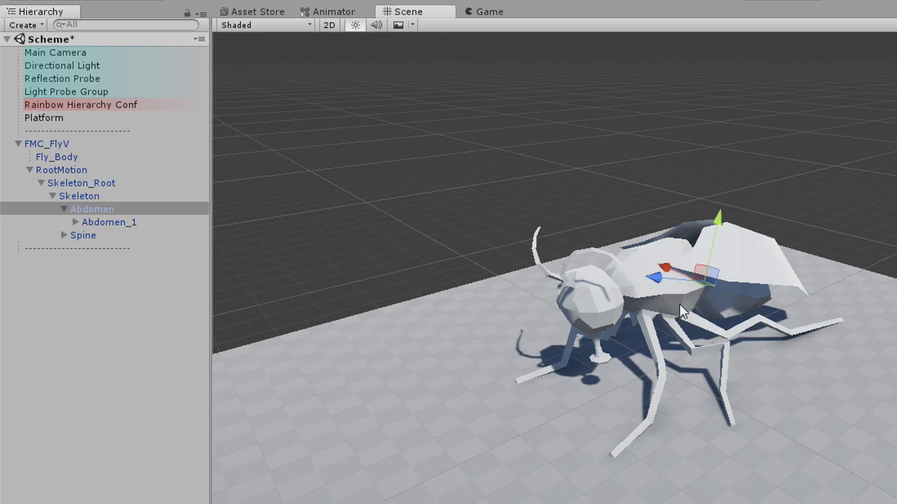
right_drag(853, 349, 724, 449)
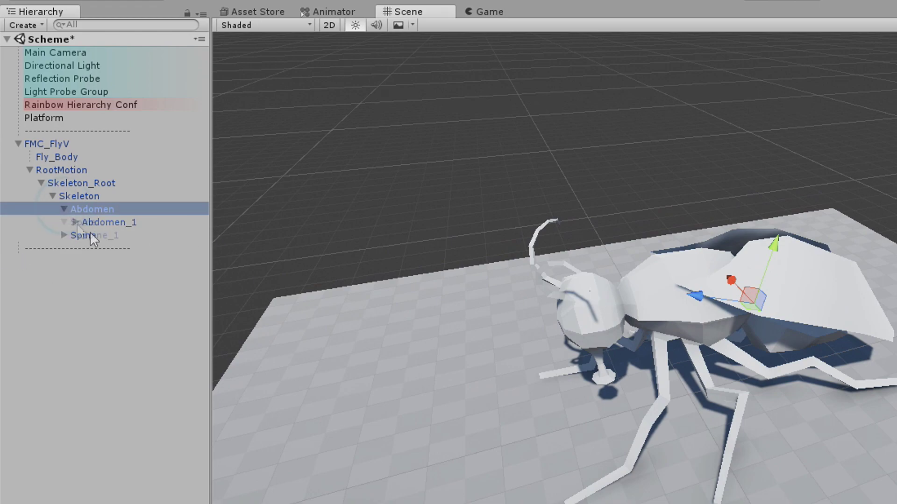
Expand Spine_1 and Head, select both antennae and test their pivot.
click(75, 236)
click(74, 236)
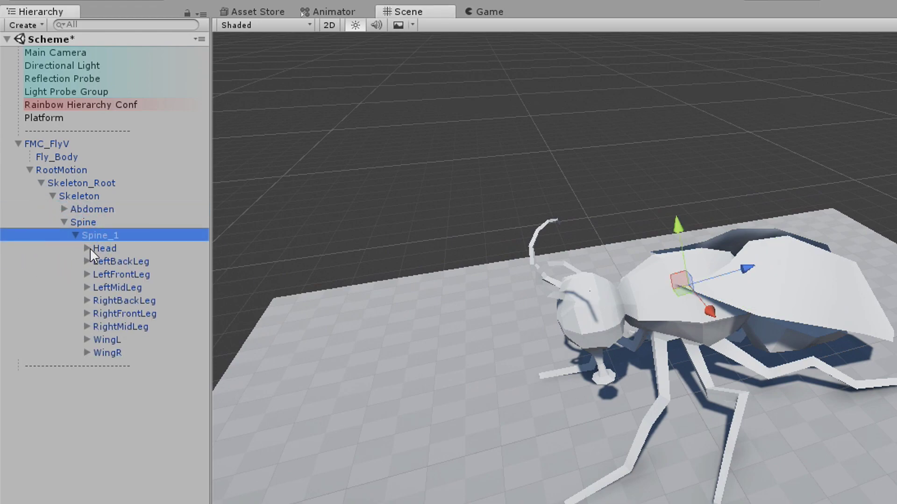
click(86, 248)
click(86, 248)
click(120, 261)
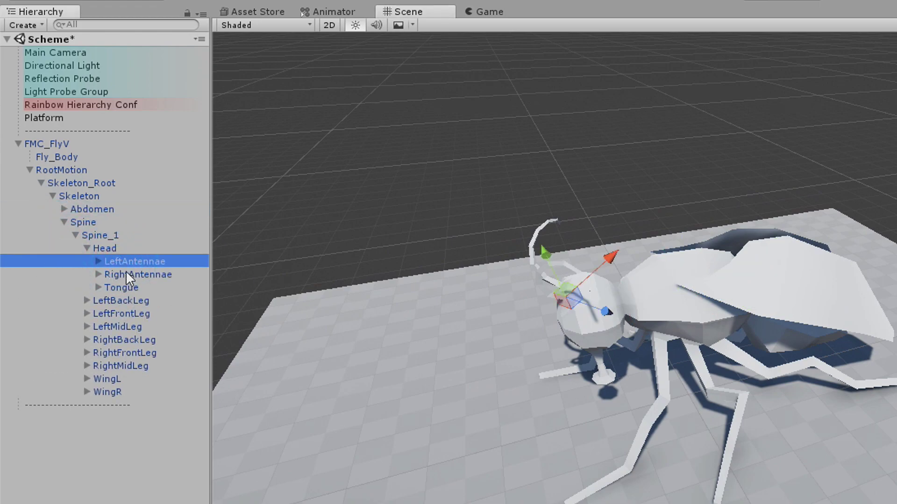
ctrl+click(125, 272)
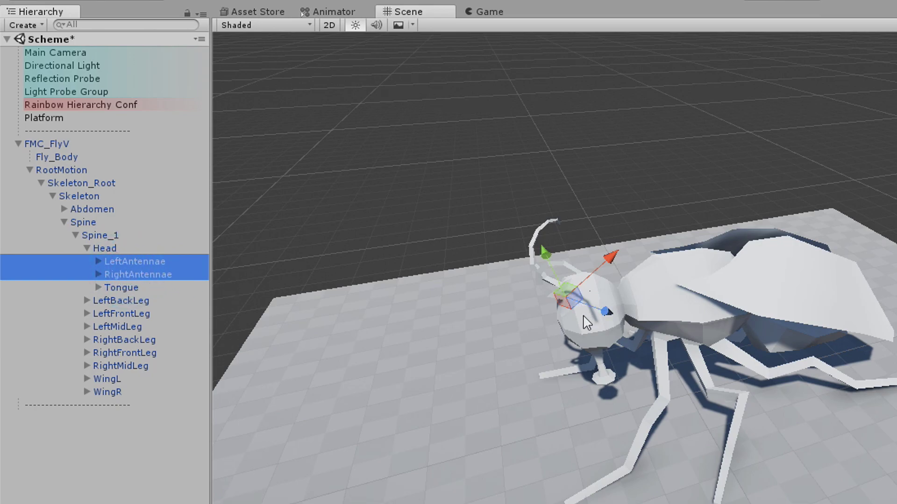
mouse_move(571, 300)
mouse_down()
mouse_move(575, 260)
mouse_move(571, 300)
mouse_up()
Inspect the RightAntennae_1 to RightAntennae_3 segments around the head, then collapse the chain.
click(102, 274)
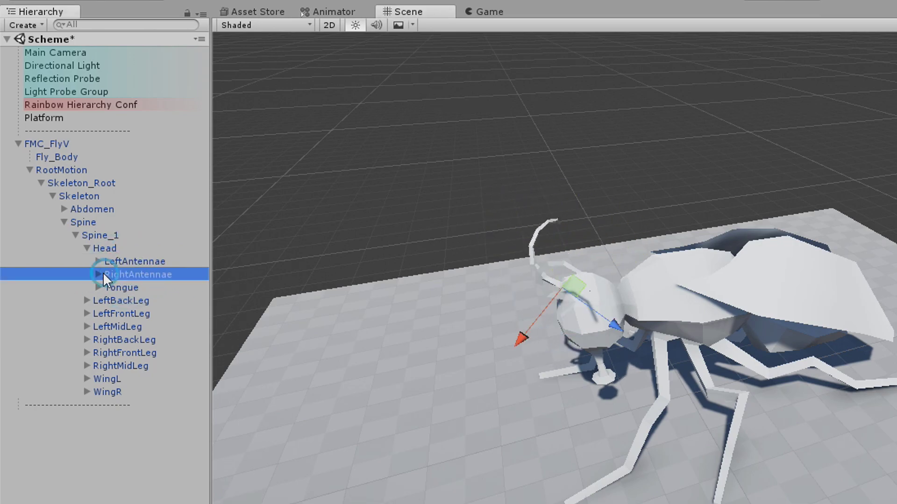
click(98, 274)
click(110, 287)
click(121, 300)
click(150, 288)
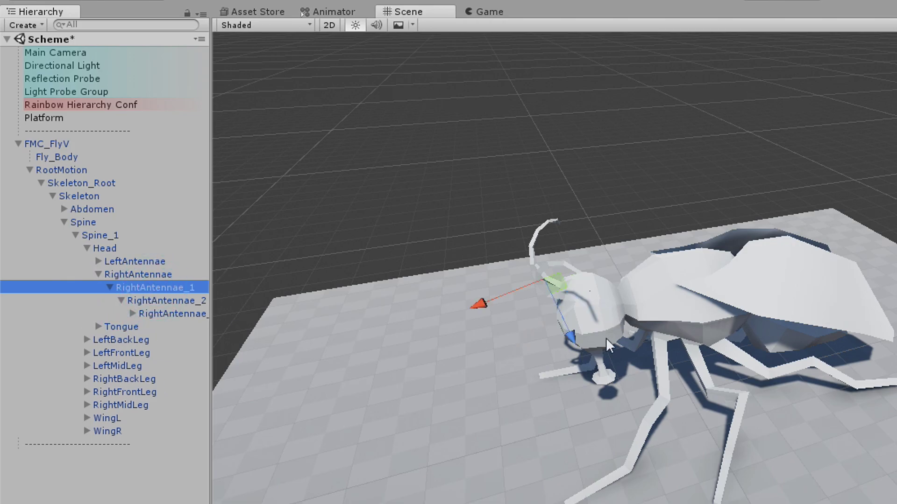
alt+drag(509, 240, 807, 283)
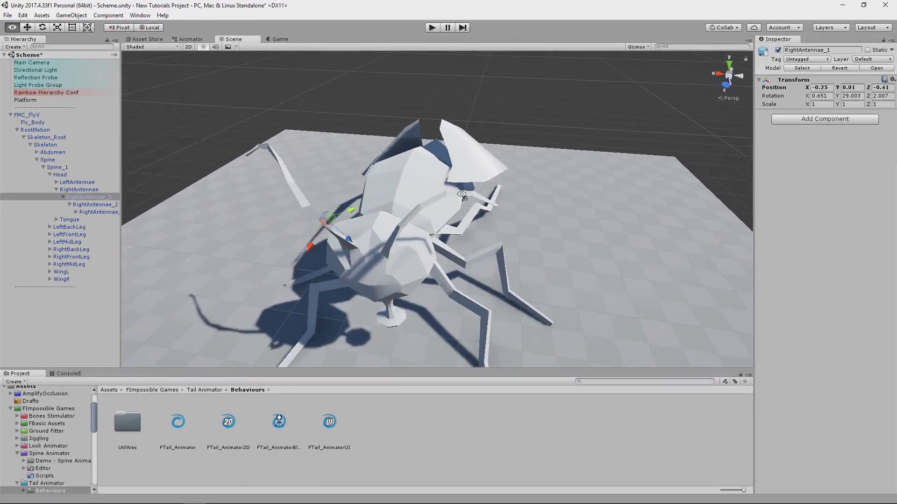
alt+drag(461, 194, 420, 198)
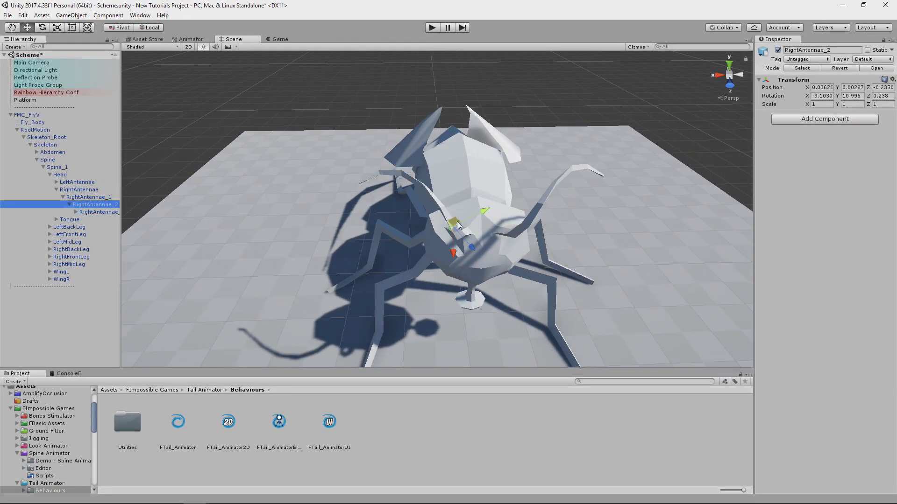
click(96, 212)
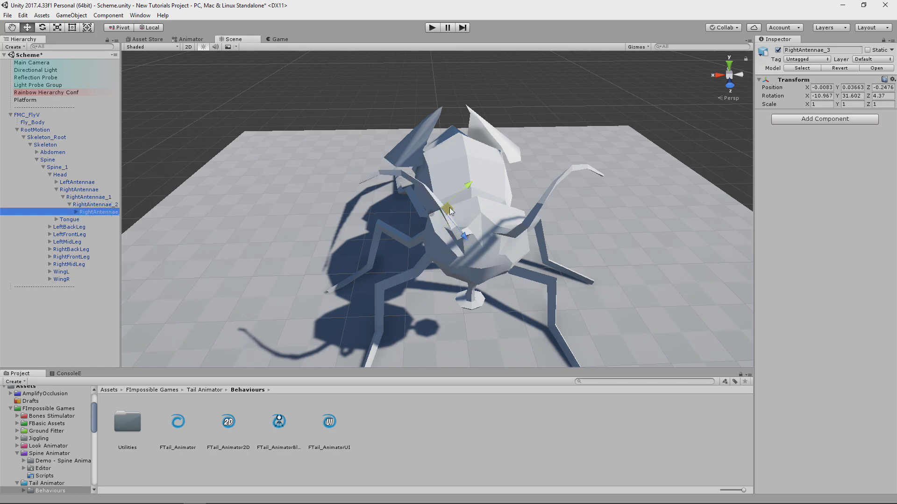
alt+drag(449, 207, 237, 195)
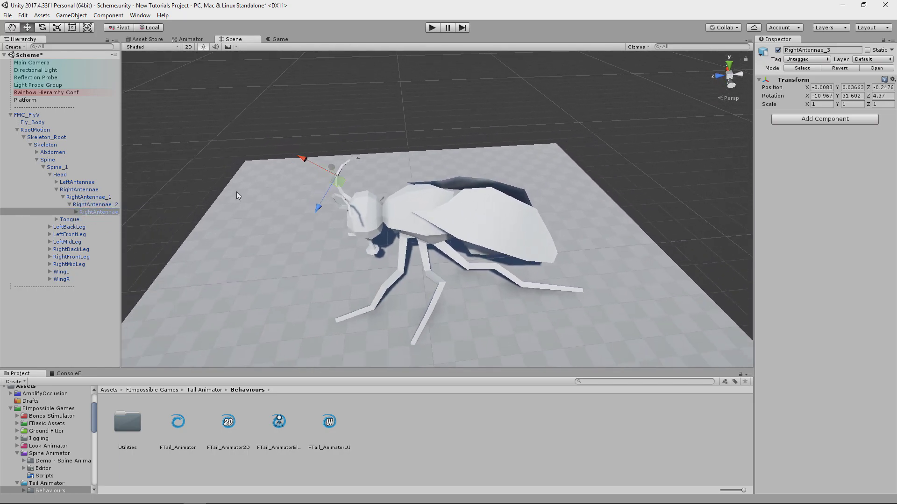
click(58, 190)
Add the FTail_Animator script to both antennae at once.
ctrl+click(78, 190)
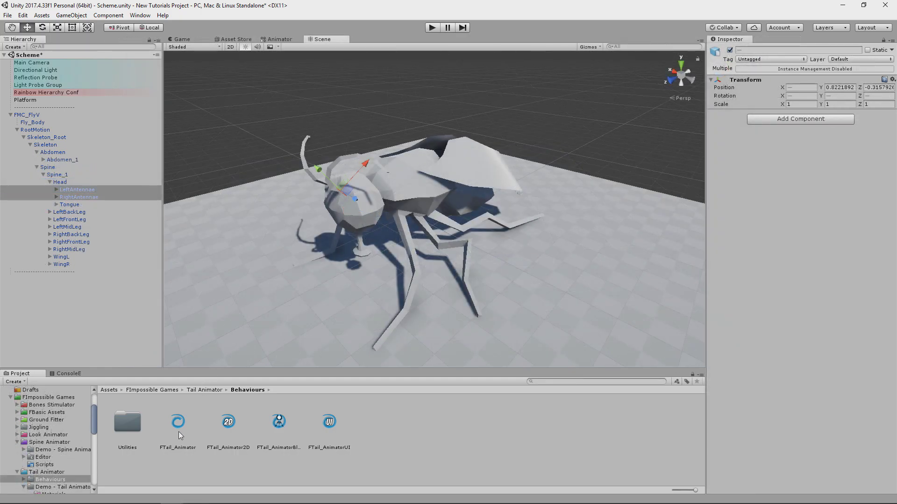
drag(179, 431, 661, 199)
drag(762, 207, 763, 206)
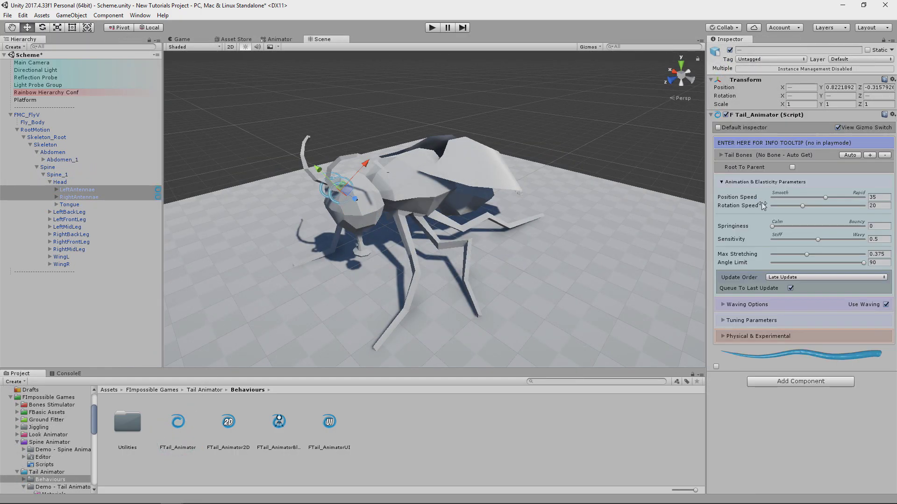
Browse the 'taila' Add Component results, then run the scene to test the antennae.
click(785, 381)
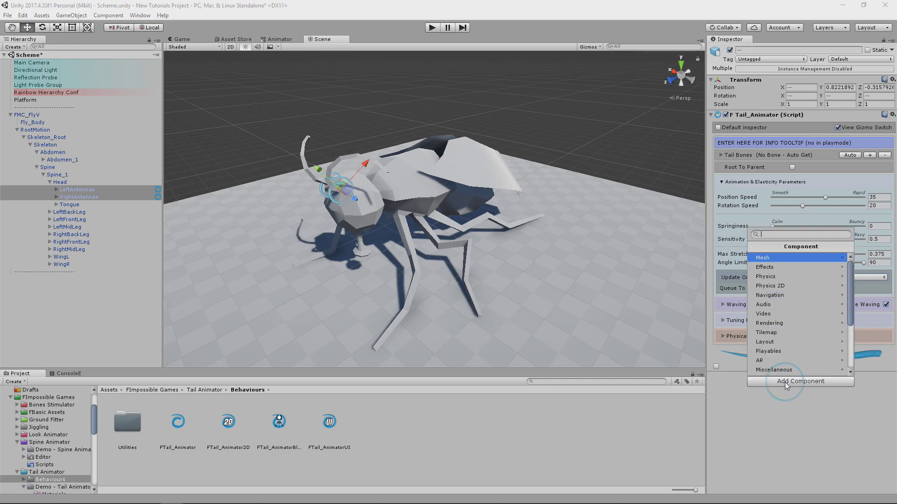
text(taila)
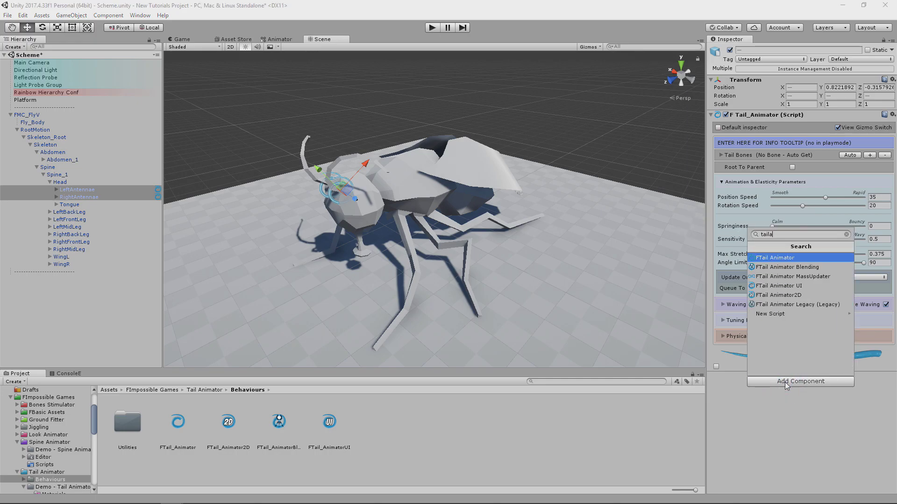
key(Down)
key(Down)
key(Up)
key(Up)
key(Down)
key(Down)
key(Down)
key(Down)
key(Down)
key(Down)
key(Up)
key(Up)
key(Up)
key(Up)
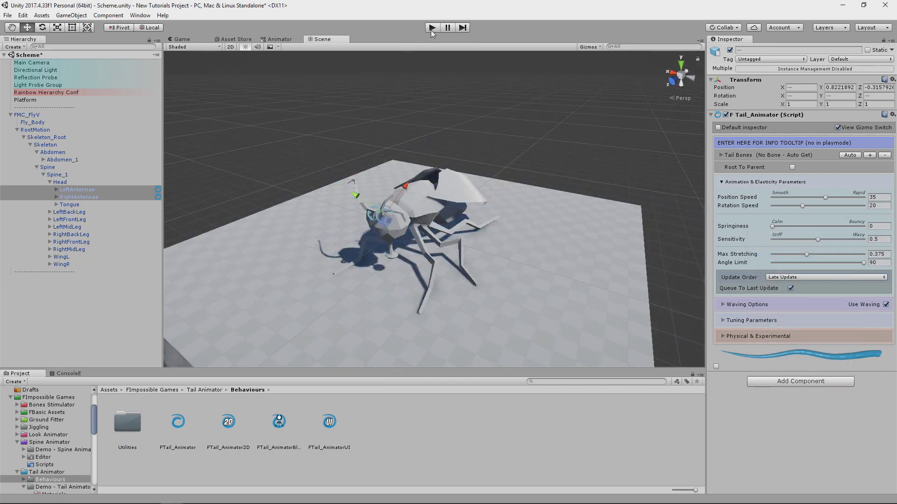
click(431, 29)
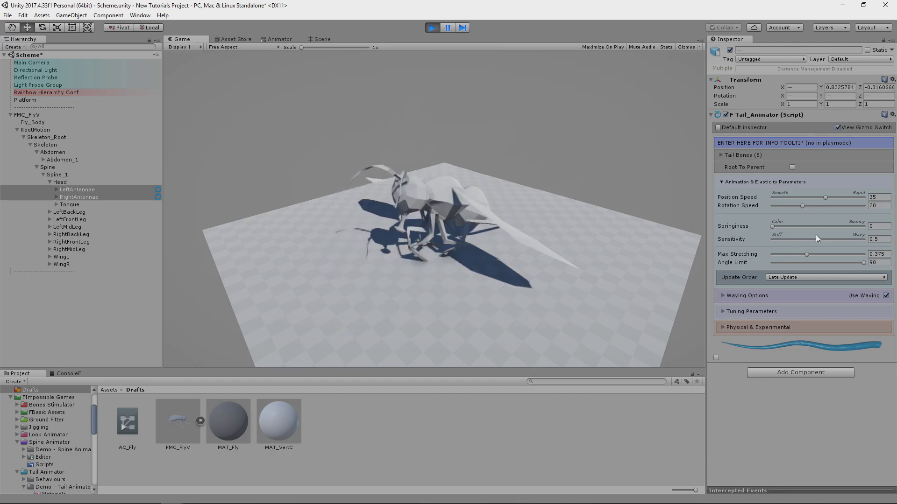
Raise antennae Sensitivity, Position Speed 44.7, Rotation Speed 38.3, and reduce Max Stretching to 0.194.
drag(818, 239, 841, 240)
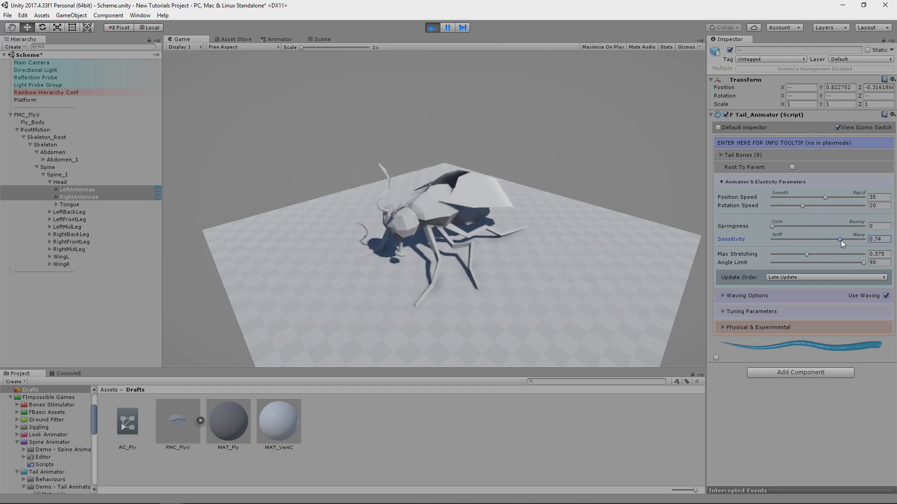
drag(829, 197, 840, 197)
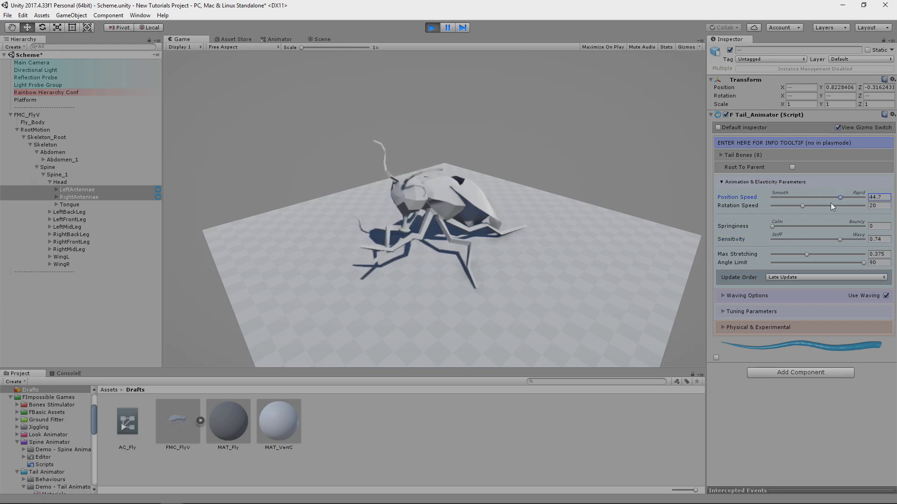
click(830, 205)
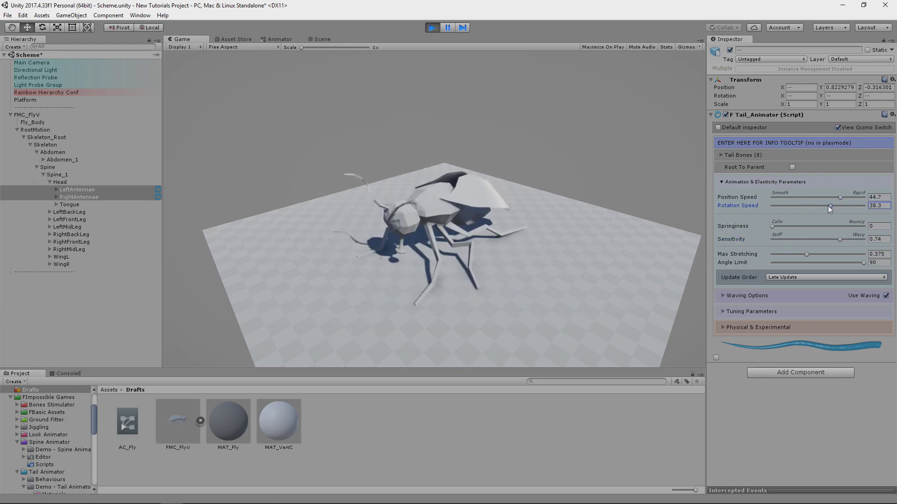
drag(796, 254, 791, 255)
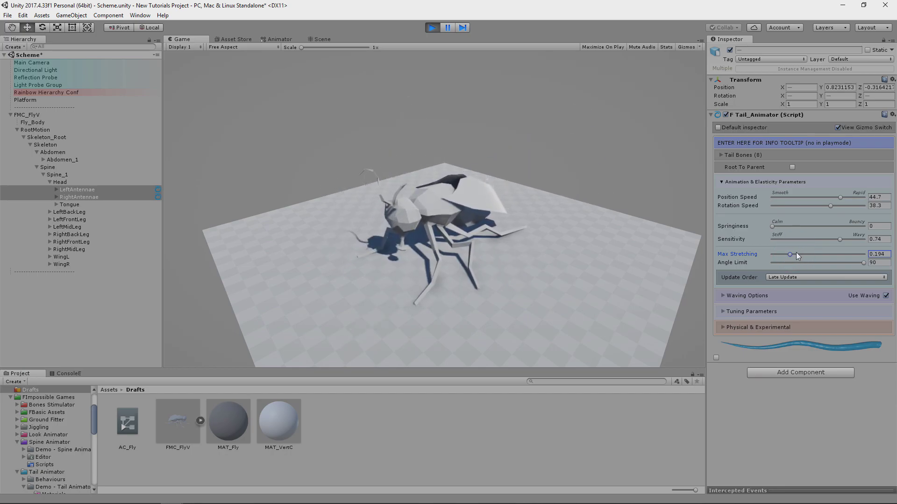
Try antennae Springiness 0.622, then drop it to 0 and lower Position Speed.
drag(798, 225, 829, 225)
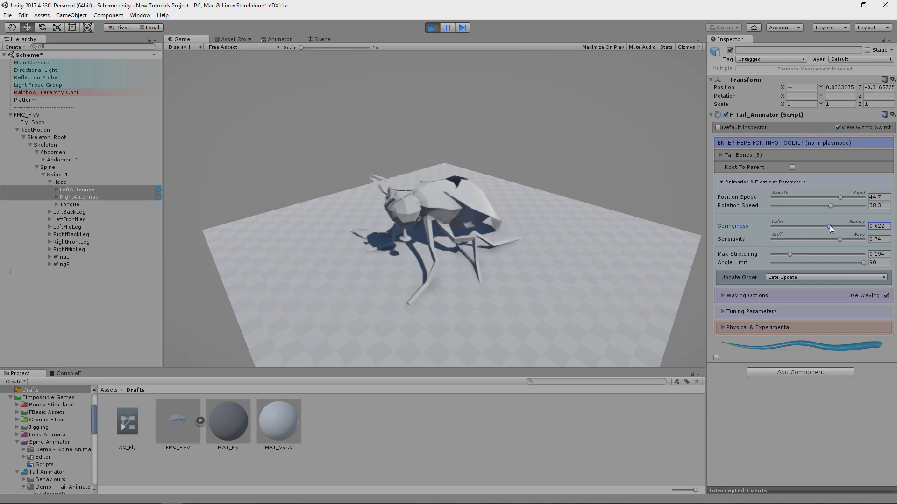
drag(829, 225, 761, 225)
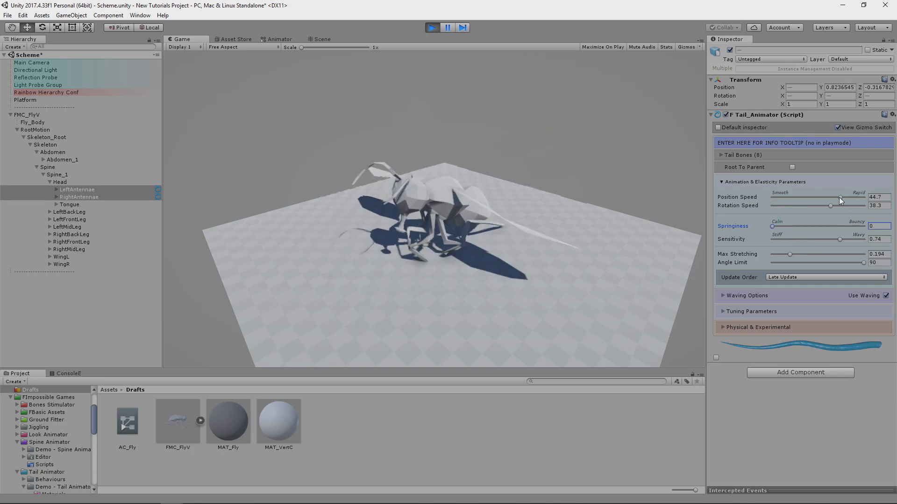
drag(839, 197, 822, 202)
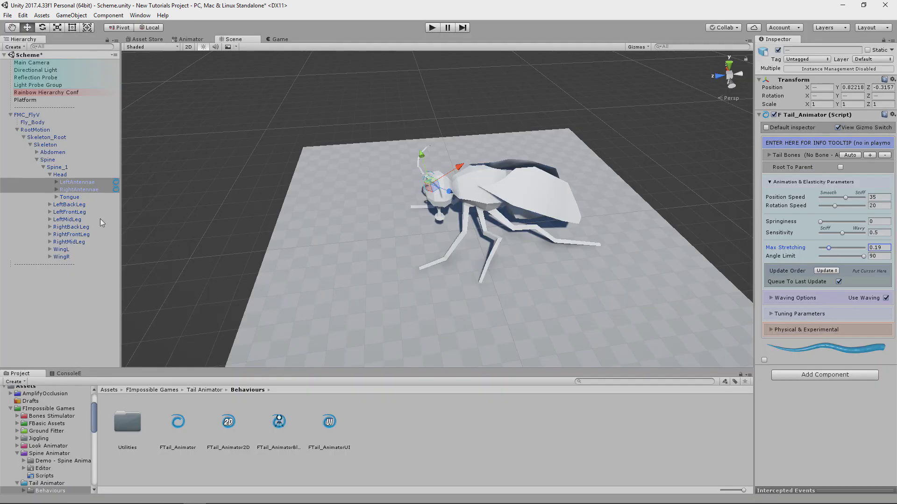
Select the Tongue bone and frame the view on it.
click(69, 197)
key(f)
alt+drag(457, 334, 466, 248)
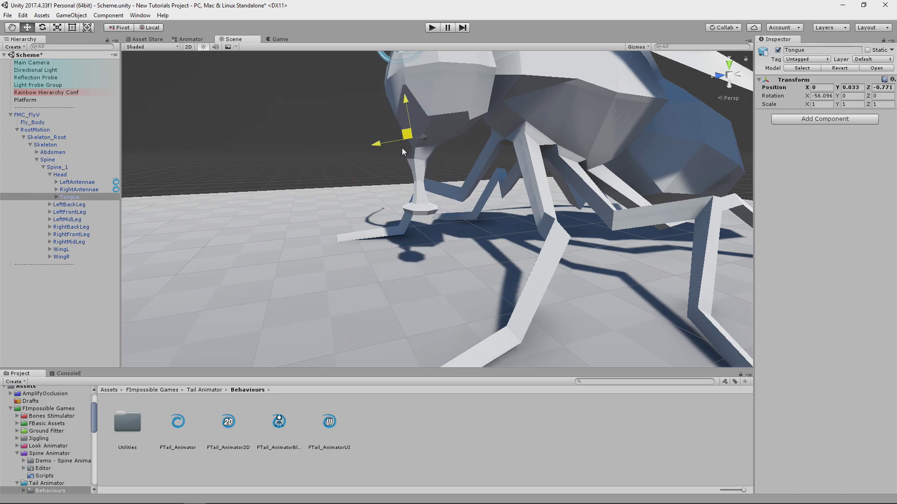
alt+drag(400, 198, 397, 229)
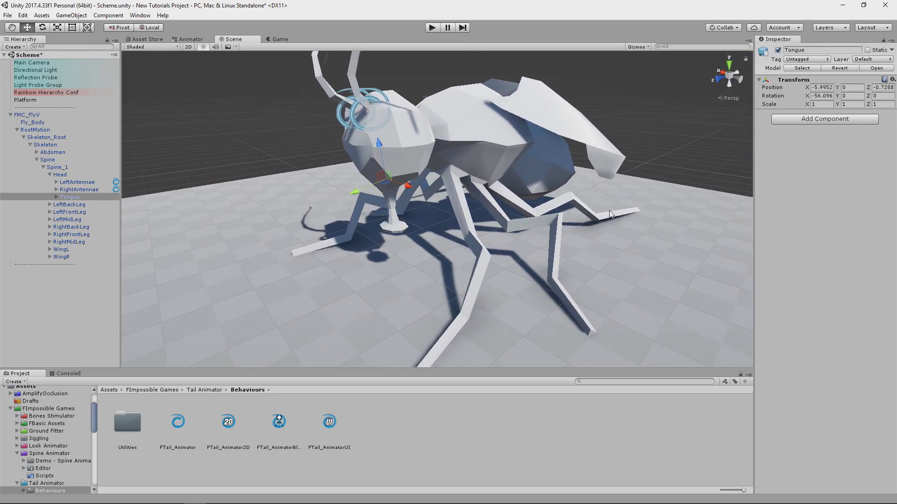
Add FTail Animator Blending to the Tongue via a 'taila' search and connect it with the animator.
click(822, 122)
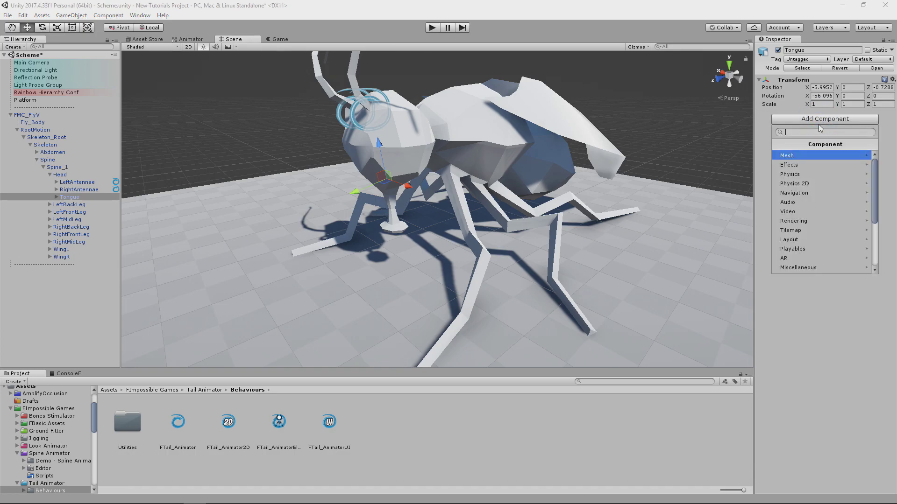
text(taila)
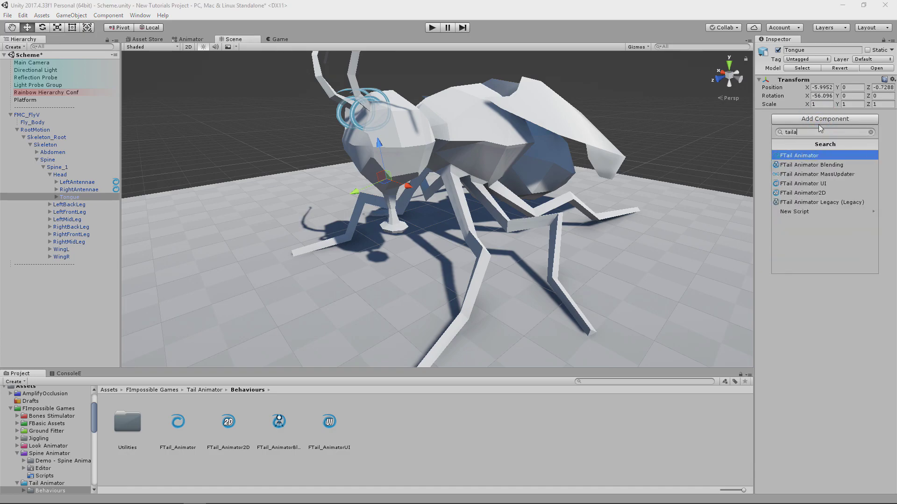
click(808, 166)
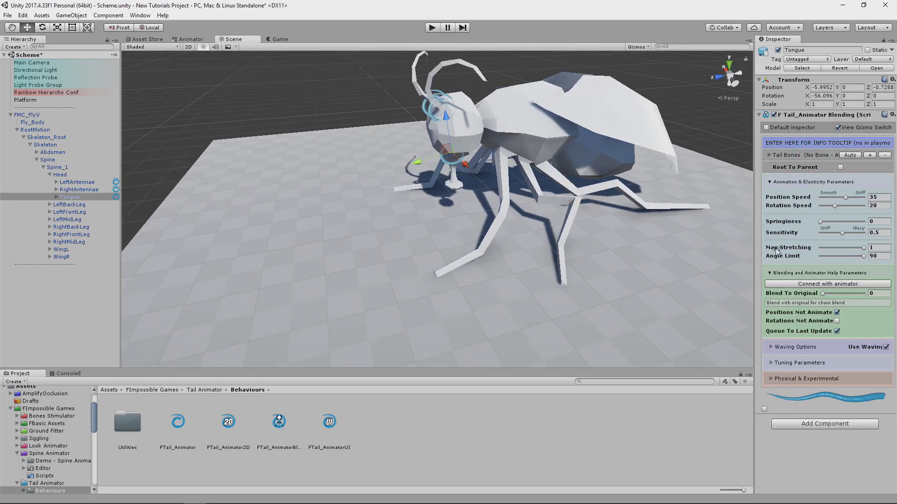
click(804, 284)
scroll(478, 227, up, 5)
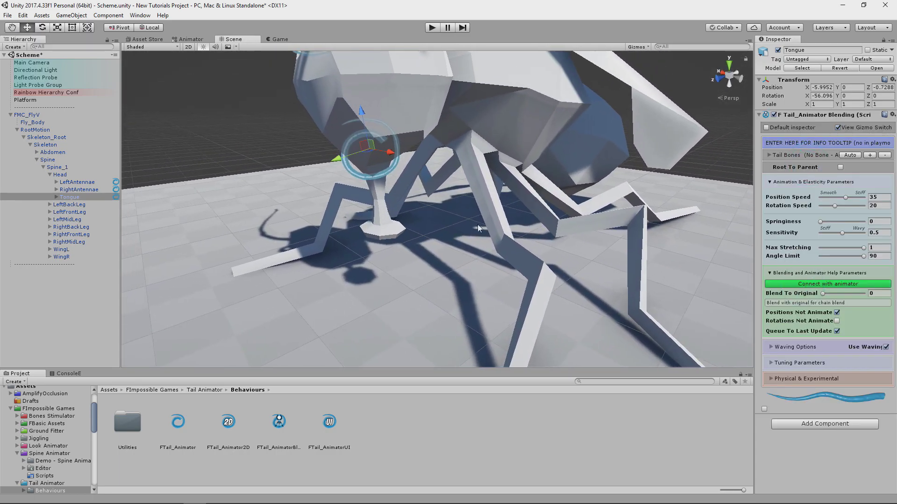
scroll(475, 204, down, 5)
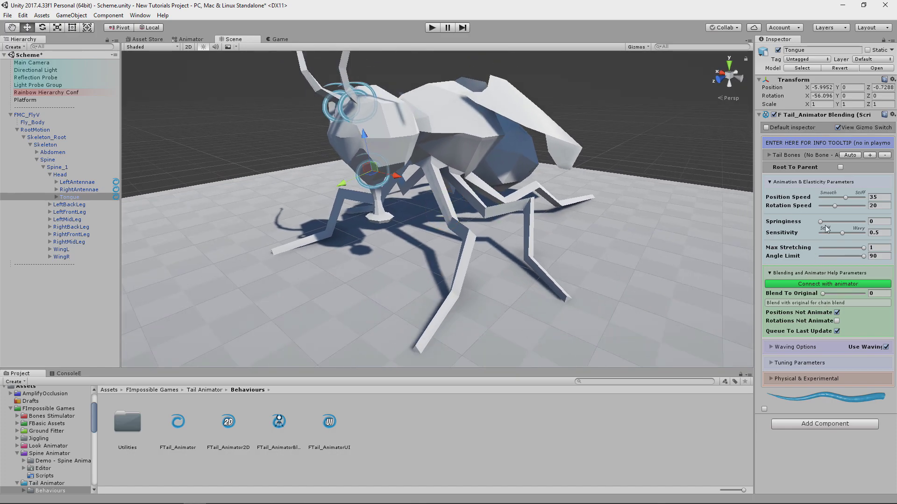
Play the scene, switch to the Scene view, and turn off Use Waving on the tongue.
click(431, 28)
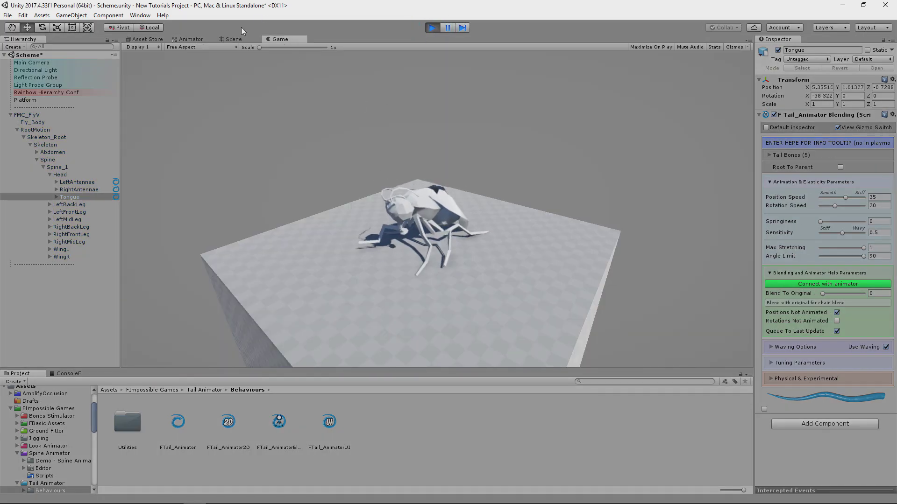
click(233, 39)
scroll(267, 70, down, 5)
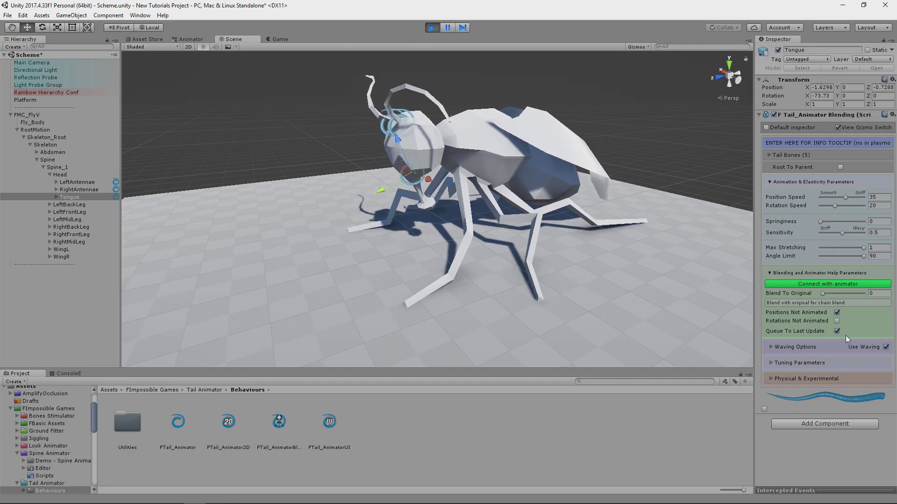
click(884, 347)
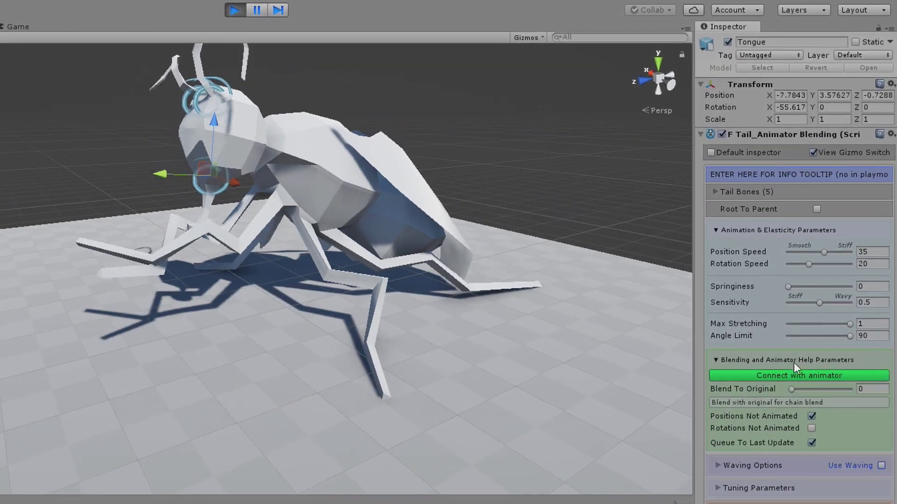
Tune the tongue to Max Stretching 0.25, Sensitivity 0.42, Position Speed 29.2, Rotation Speed 17.4, Springiness 0.9.
drag(848, 324, 803, 324)
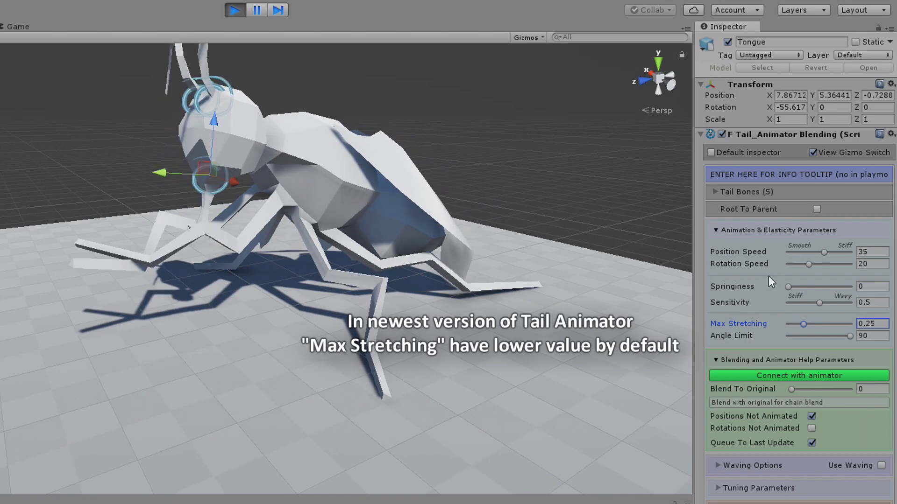
drag(790, 287, 813, 304)
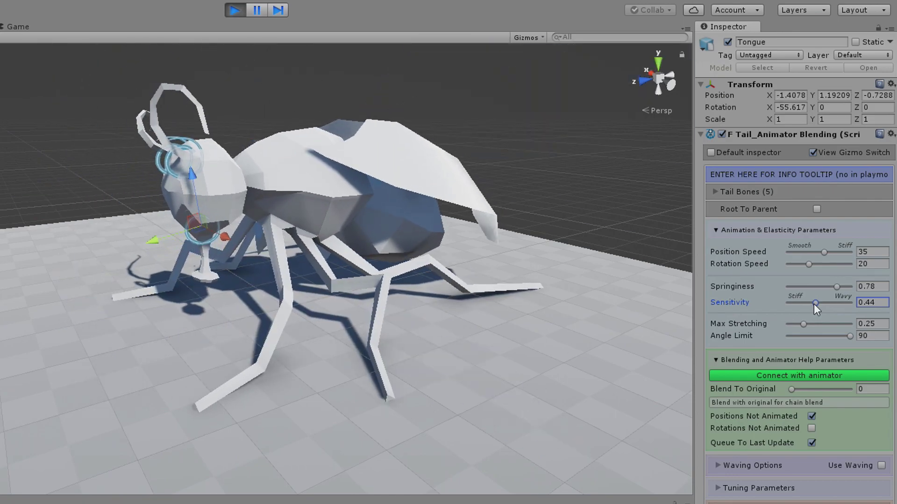
drag(816, 303, 819, 303)
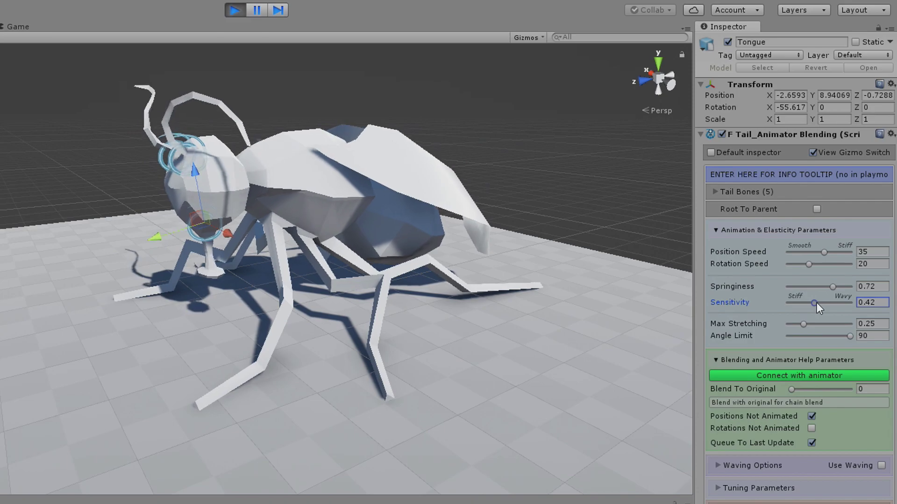
drag(825, 251, 817, 250)
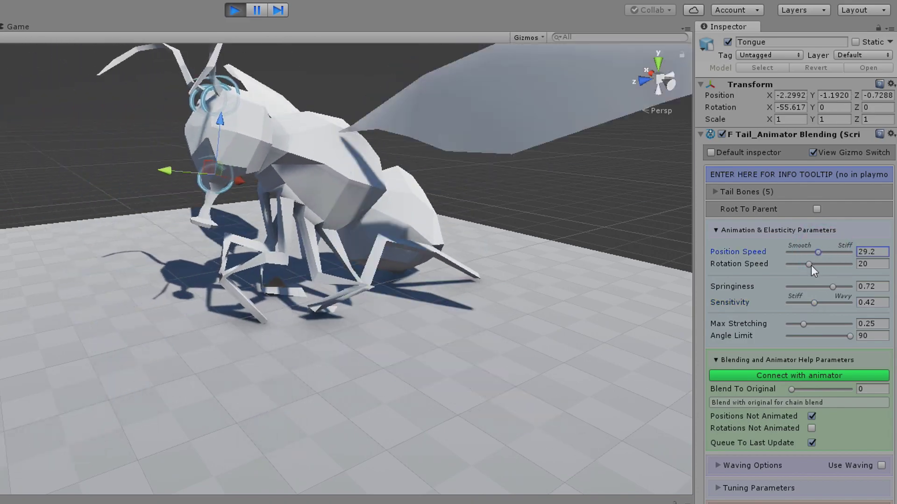
drag(811, 266, 809, 265)
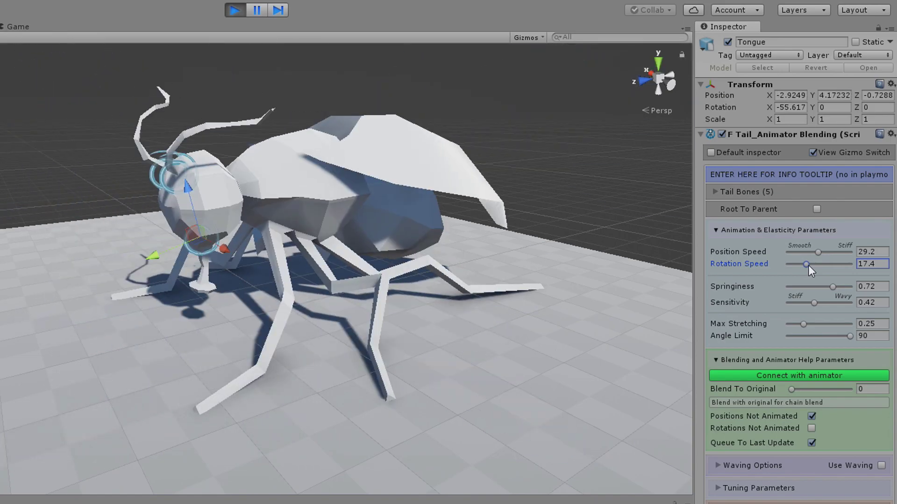
drag(832, 287, 848, 286)
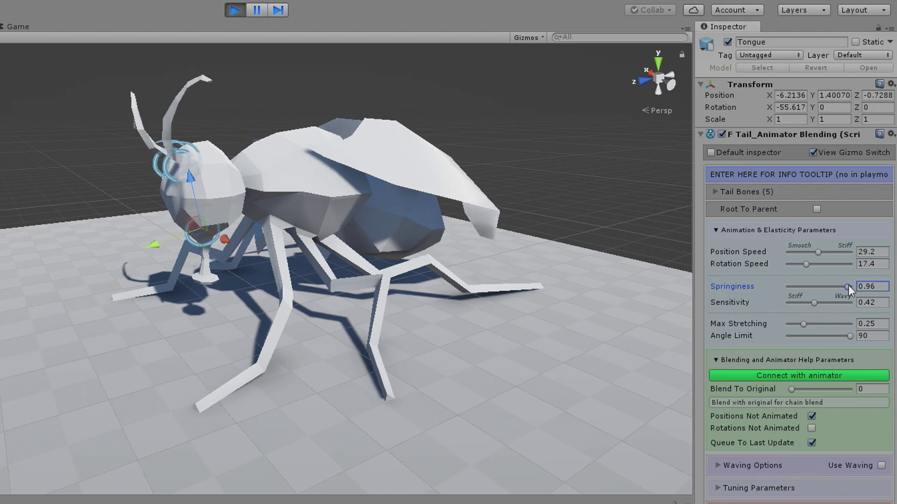
drag(848, 286, 844, 286)
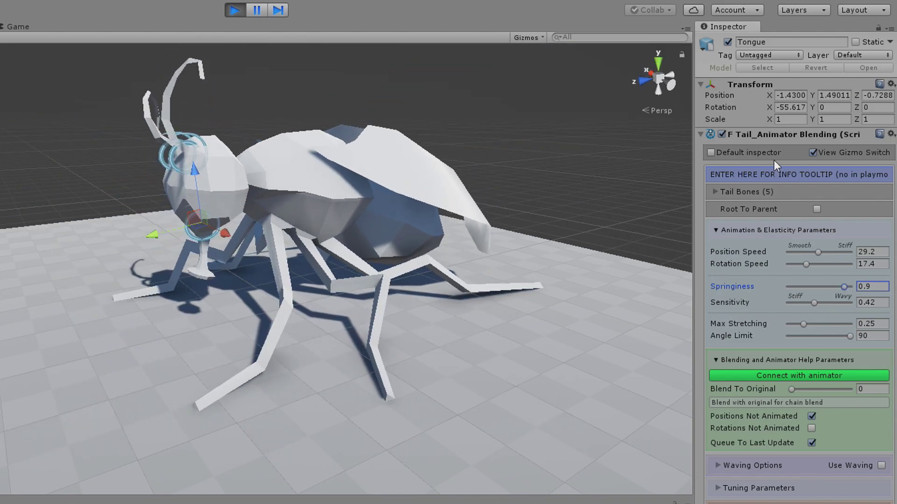
Copy the tongue's tuned blending component, exit play mode, and paste its values back.
right_click(764, 132)
click(798, 203)
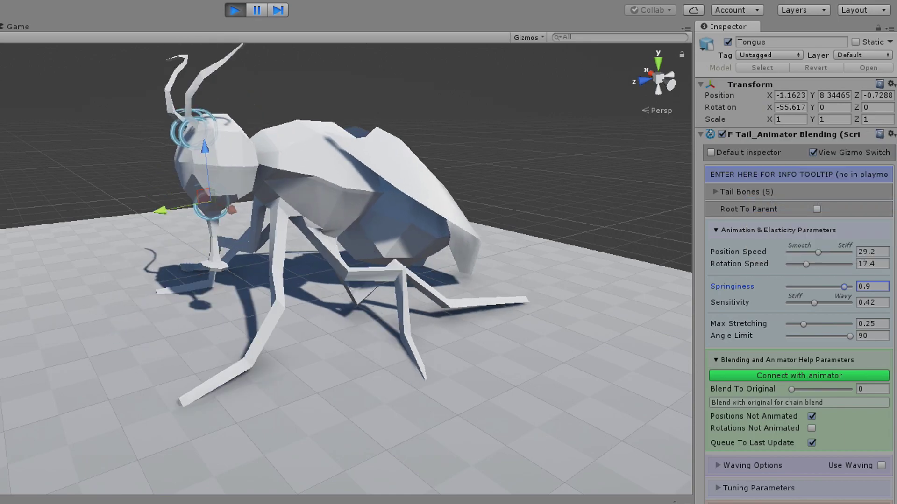
key(ctrl+p)
right_click(757, 139)
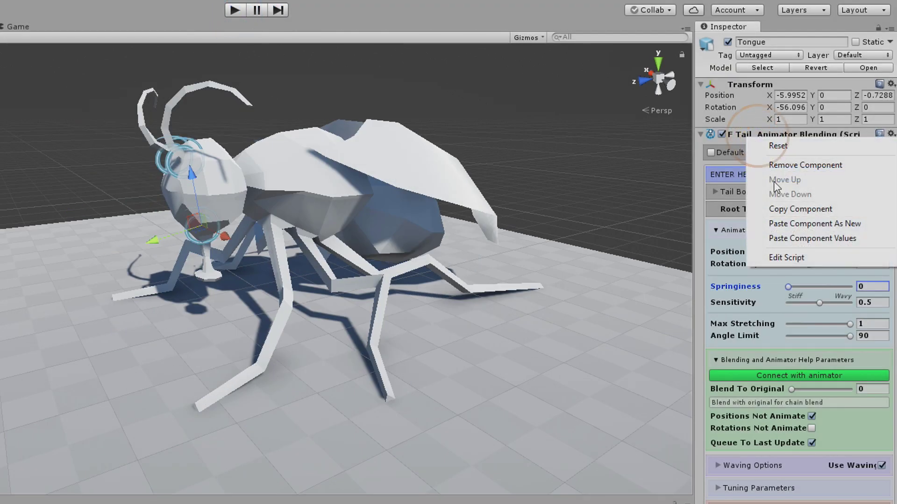
click(806, 239)
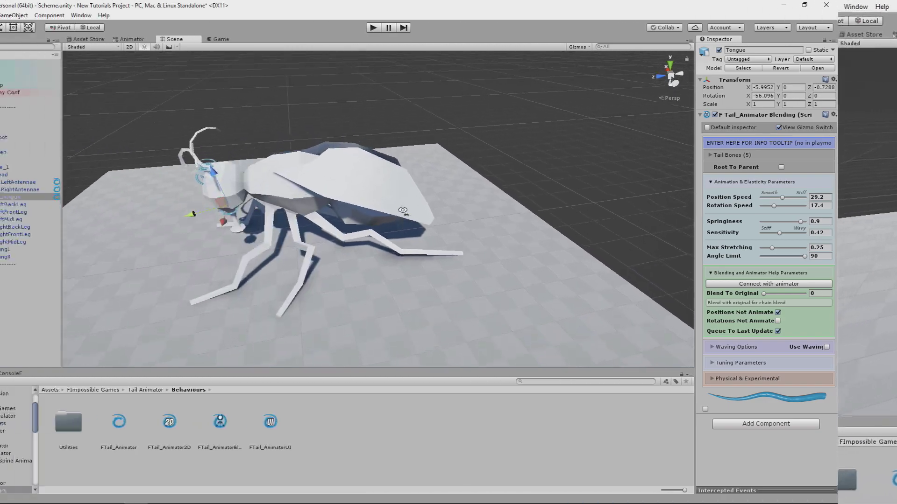
alt+drag(243, 206, 204, 204)
scroll(464, 201, up, 3)
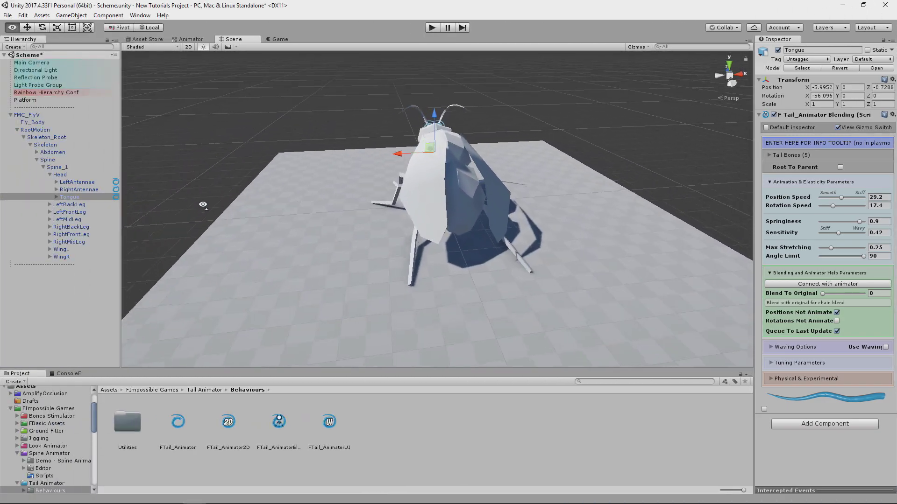
Select the Abdomen bone and add an FTail Animator Blending component to it.
click(53, 152)
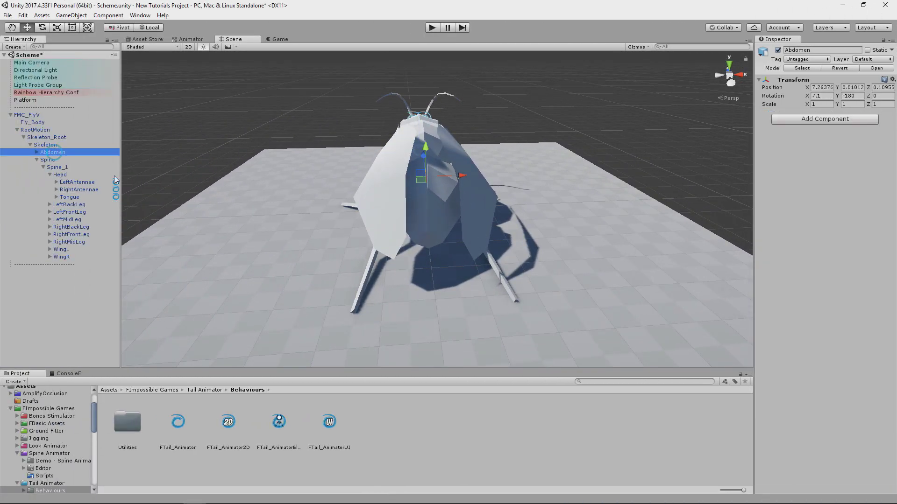
click(815, 120)
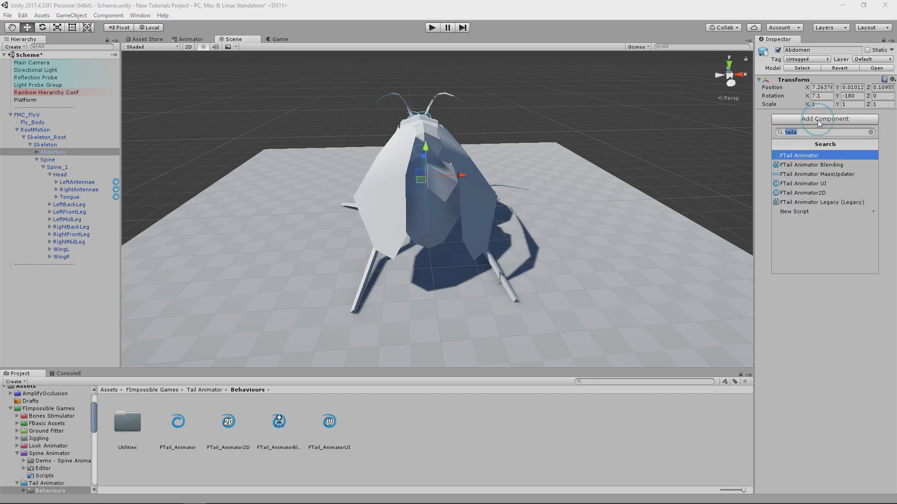
click(808, 166)
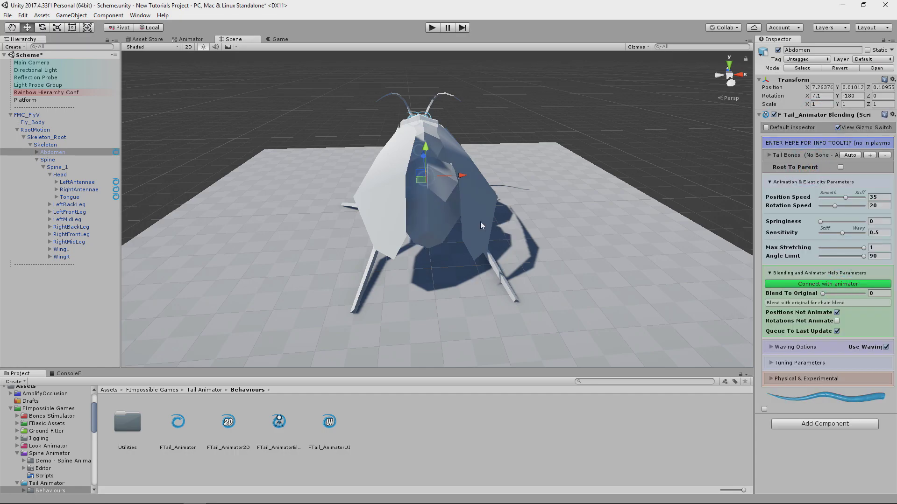
alt+drag(482, 226, 741, 208)
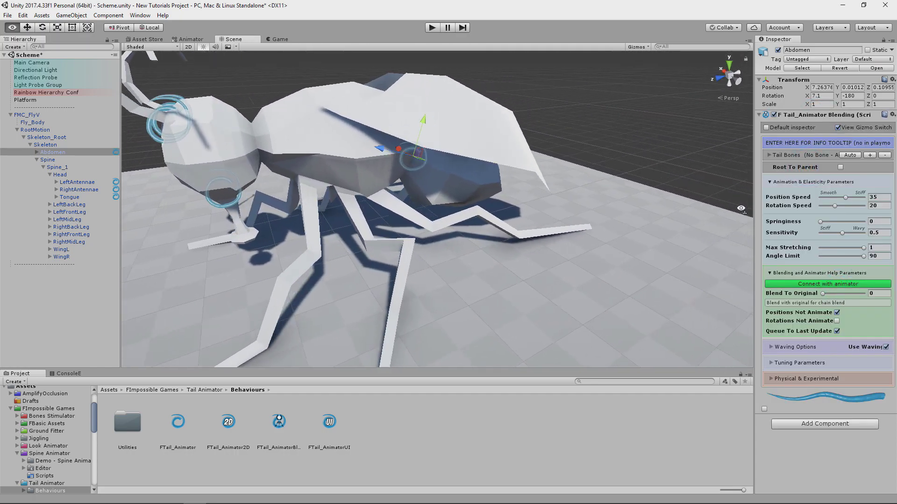
scroll(468, 140, down, 8)
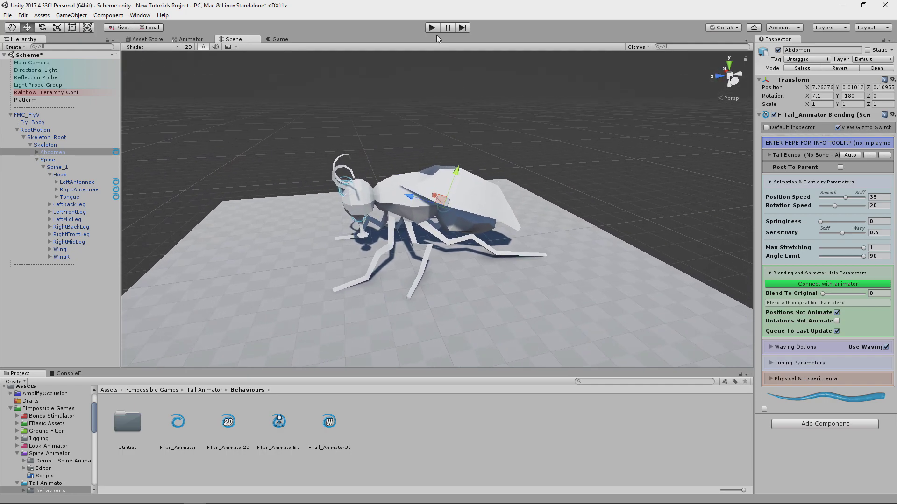
Start play mode, turn off Use Waving on the Abdomen, and check the state's Motion clip list.
click(432, 28)
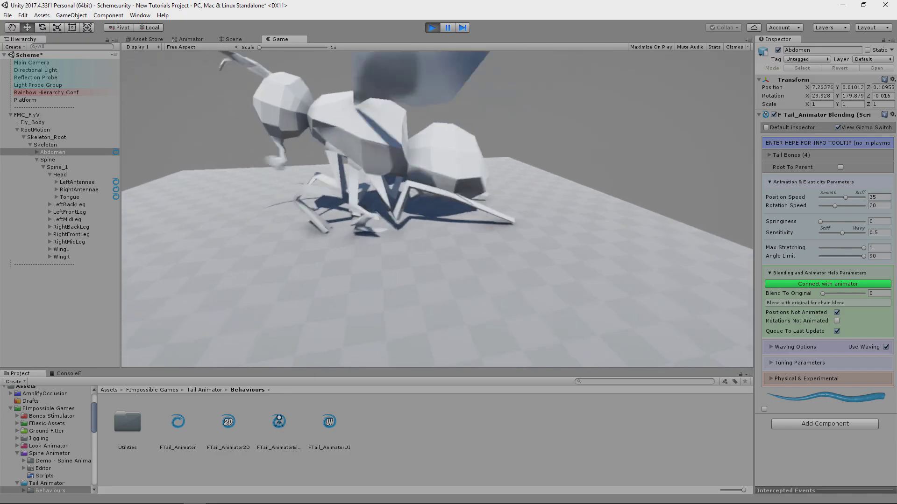
click(885, 347)
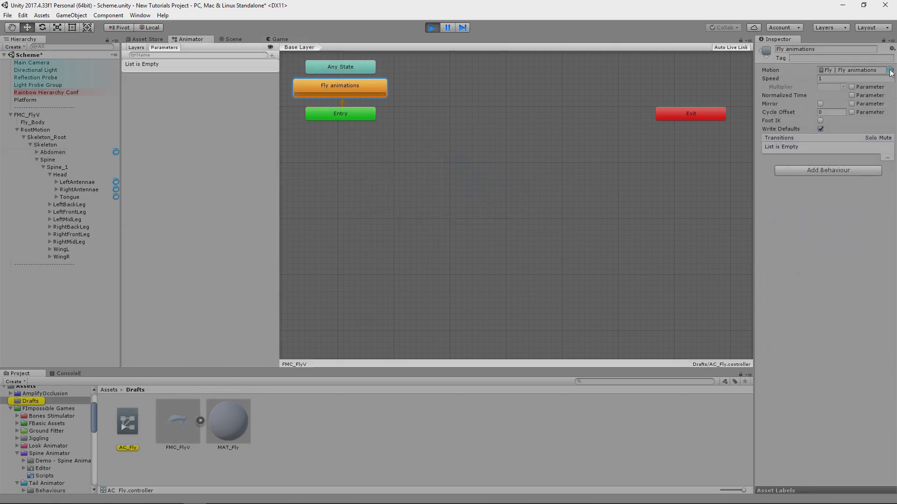
click(890, 70)
click(187, 269)
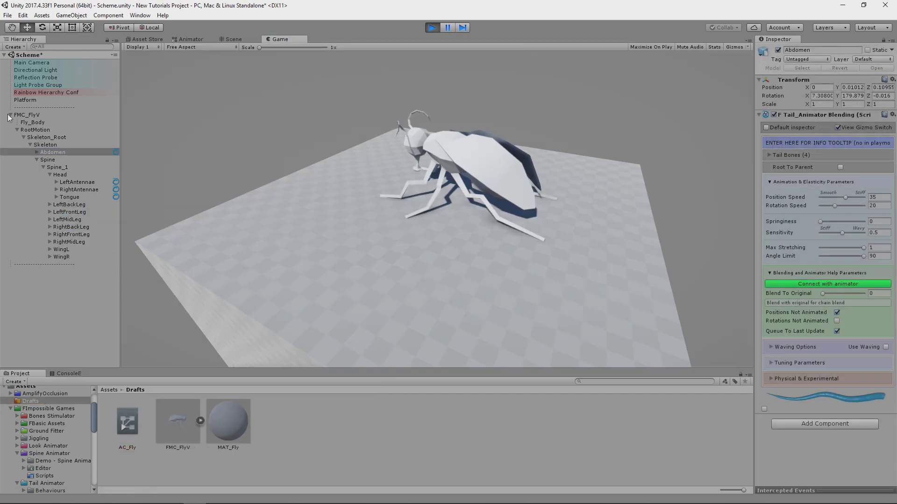
Select FMC_FlyV and view the playing fly in the Scene view.
click(11, 115)
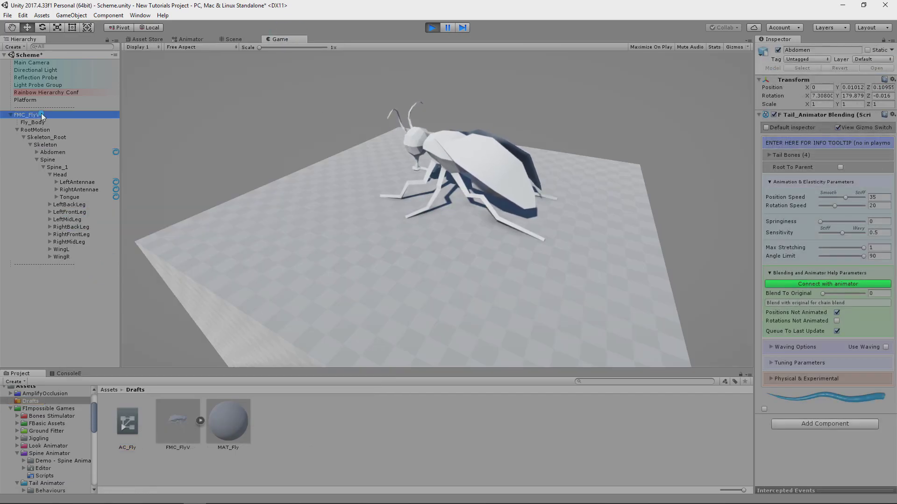
click(233, 39)
alt+drag(420, 233, 451, 211)
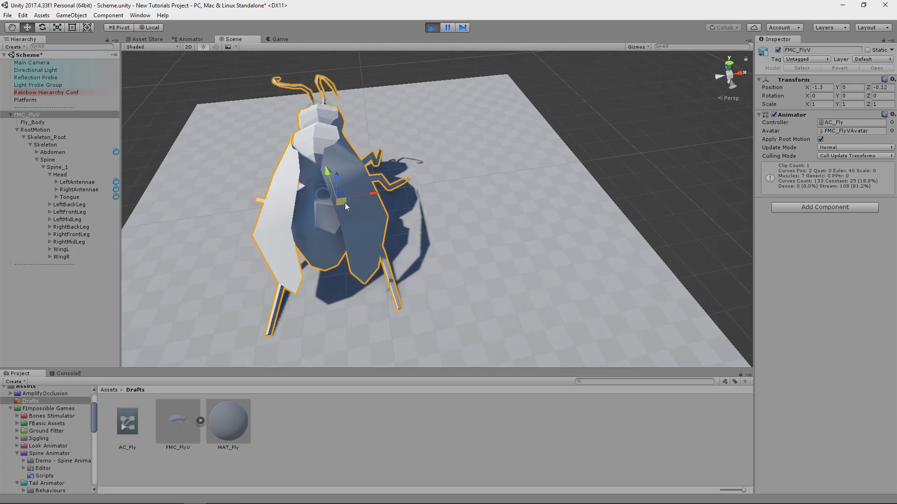
Turn on Root To Parent for the Abdomen and move the fly to test its motion.
click(72, 153)
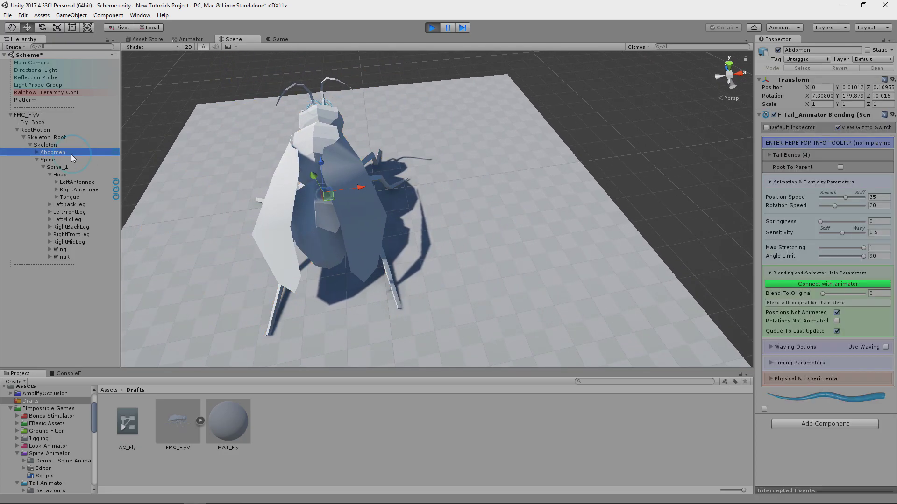
key(f)
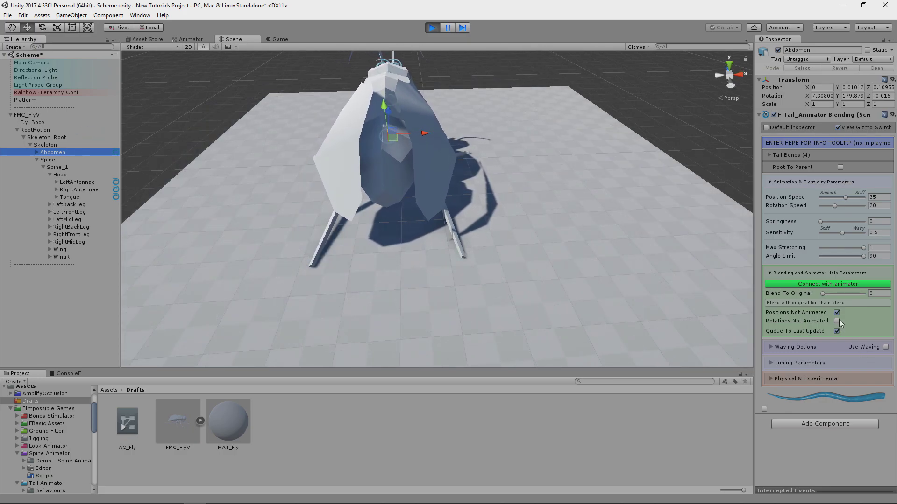
click(840, 168)
alt+drag(537, 234, 443, 208)
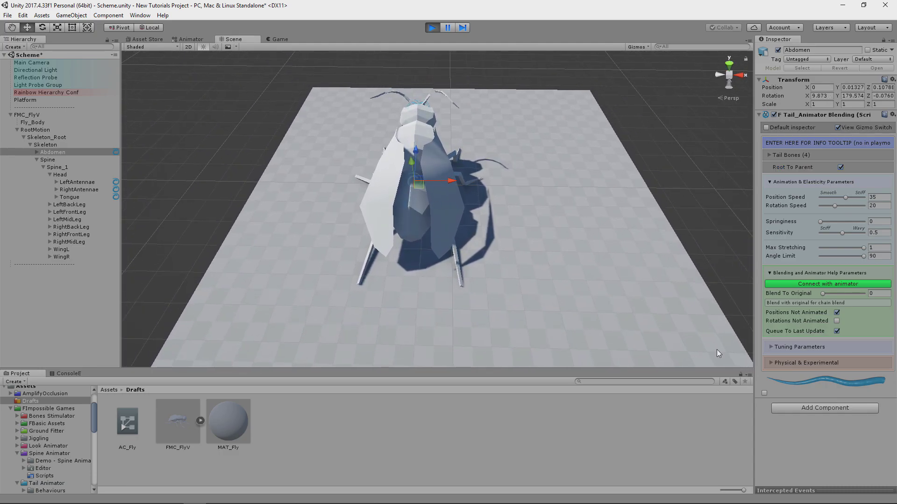
click(37, 114)
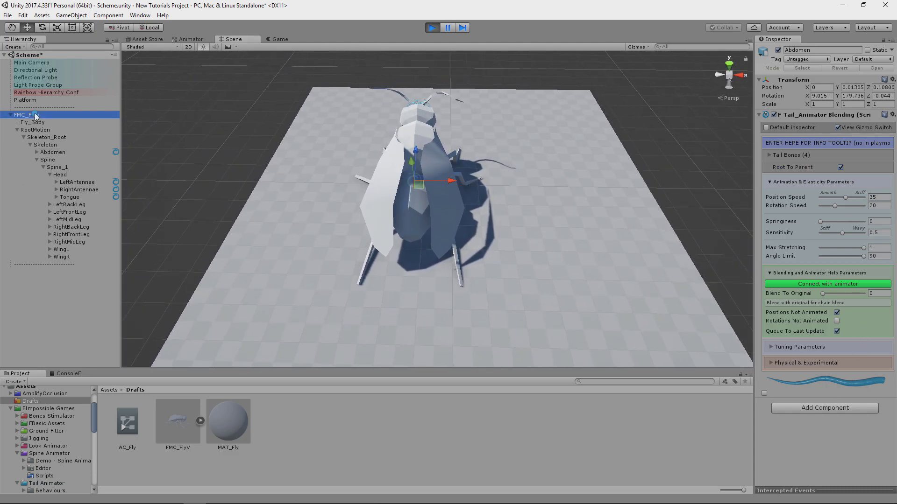
drag(426, 192, 470, 205)
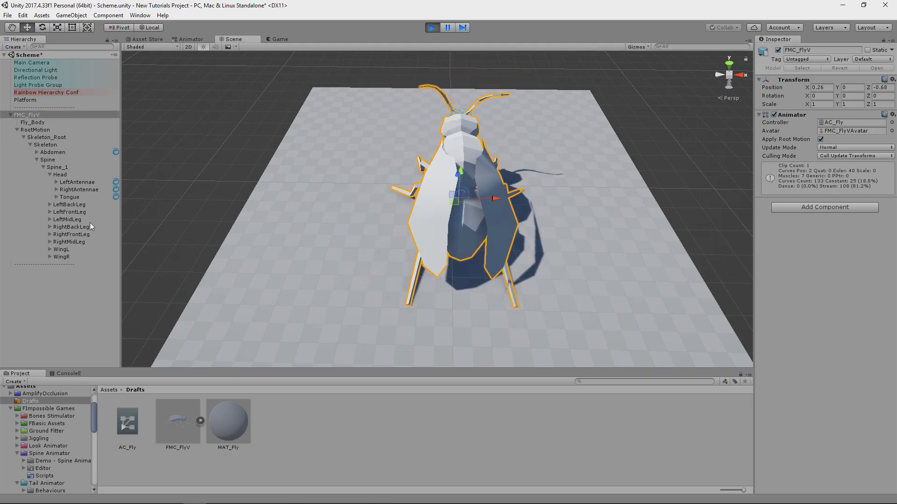
Lower the Abdomen's Sensitivity, moving the fly back and forth to watch the reaction.
click(52, 152)
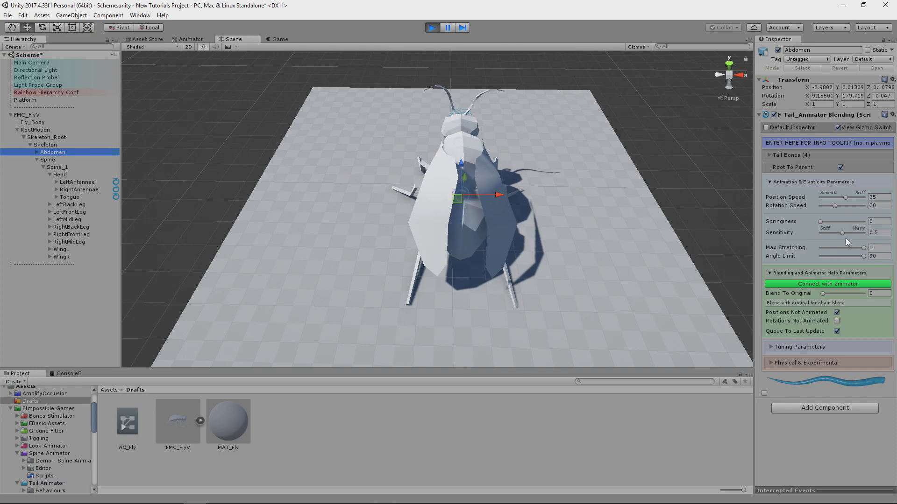
drag(845, 236, 841, 234)
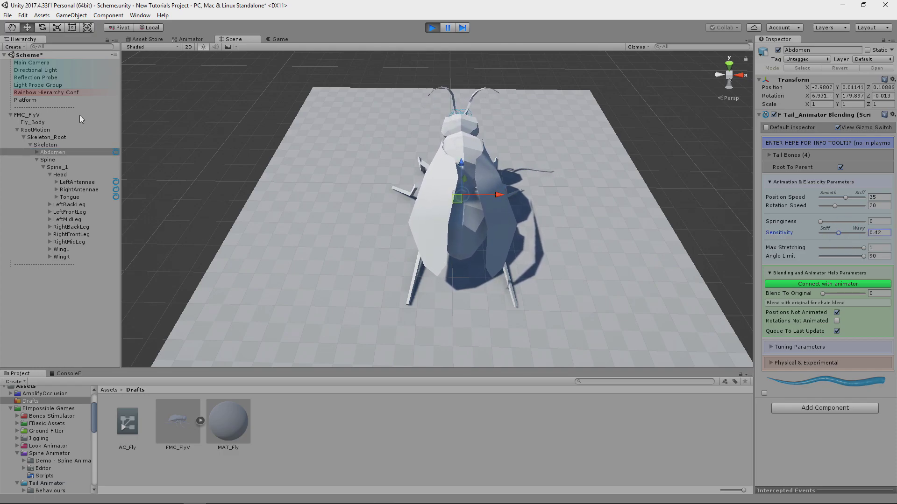
click(27, 114)
drag(460, 208, 426, 208)
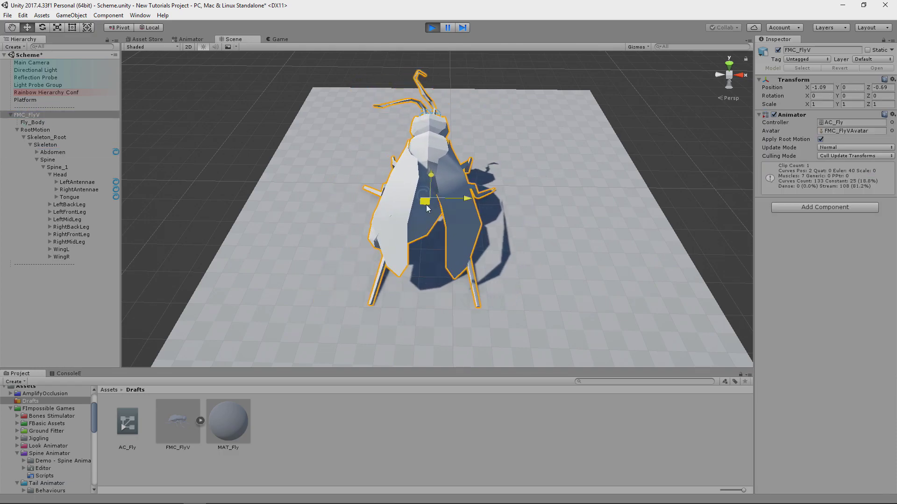
click(65, 152)
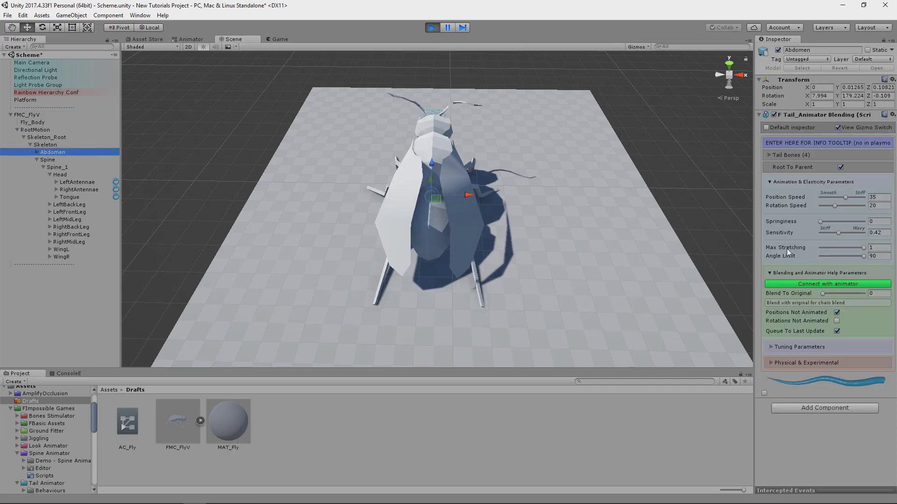
click(839, 233)
click(28, 115)
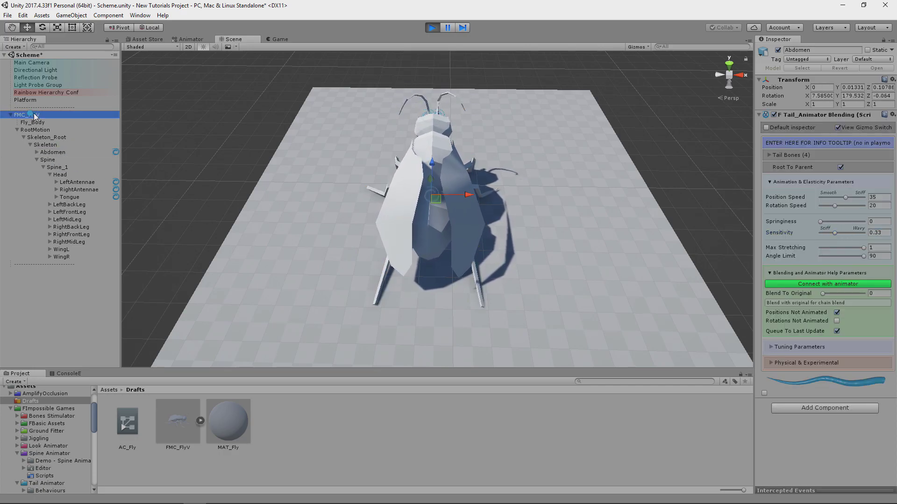
drag(436, 199, 458, 209)
Raise the Abdomen's Springiness to 0.83 and lower Max Stretching to 0.18, testing by moving the fly.
click(52, 153)
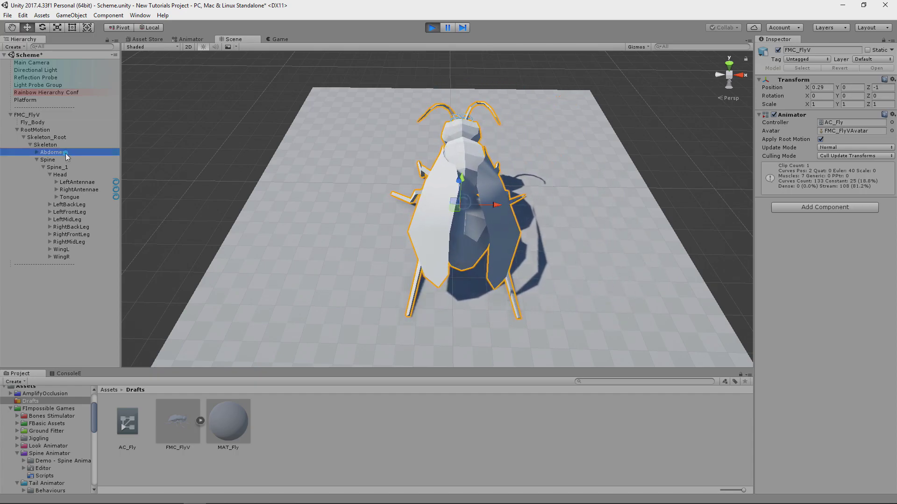
drag(844, 225, 853, 223)
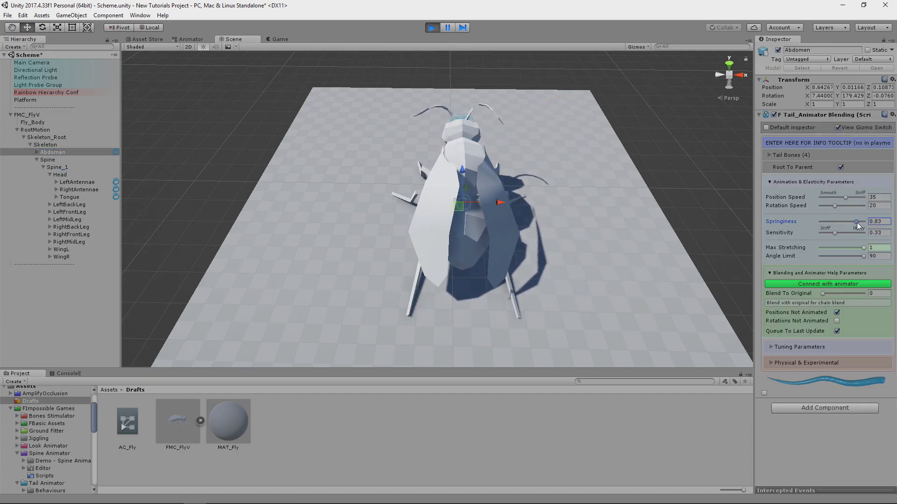
click(69, 115)
mouse_move(464, 206)
mouse_down()
mouse_move(406, 205)
mouse_move(448, 204)
mouse_up()
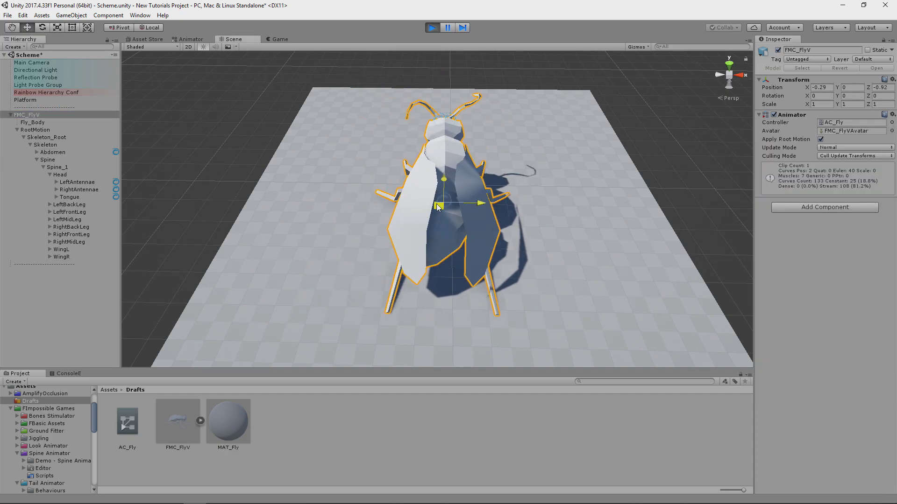
click(81, 153)
click(828, 249)
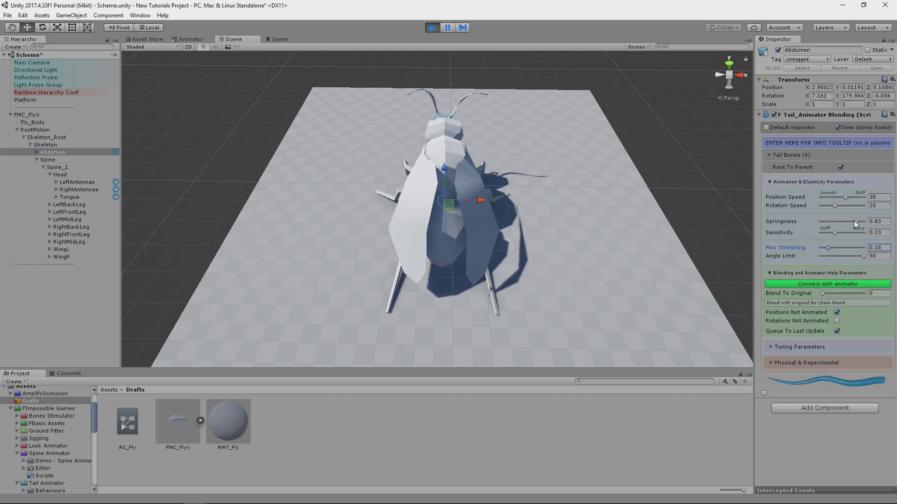
click(461, 211)
drag(399, 200, 447, 216)
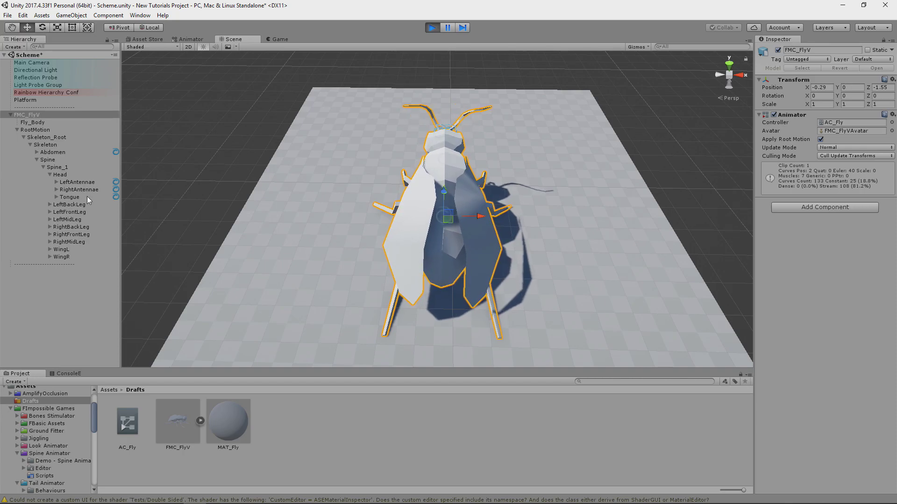
Copy the Abdomen's tuned blending component, stop play mode, and paste the values back.
click(77, 153)
right_click(809, 116)
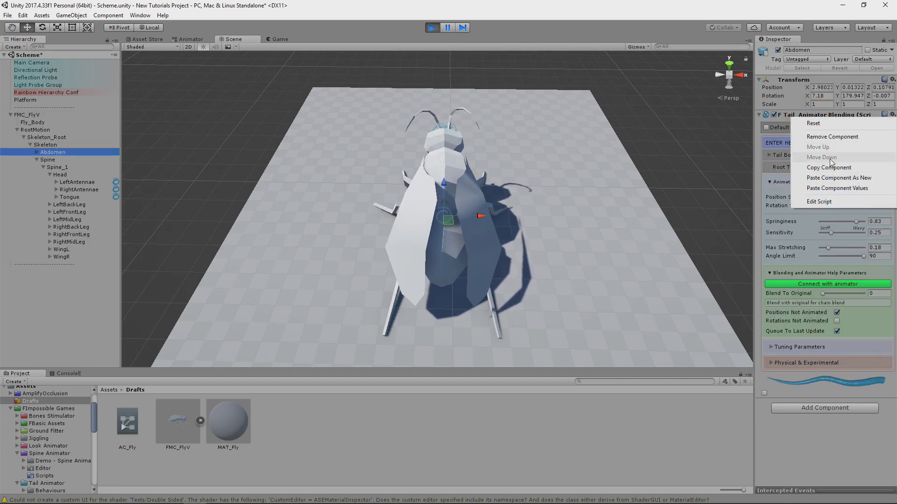
click(822, 122)
click(432, 28)
right_click(819, 115)
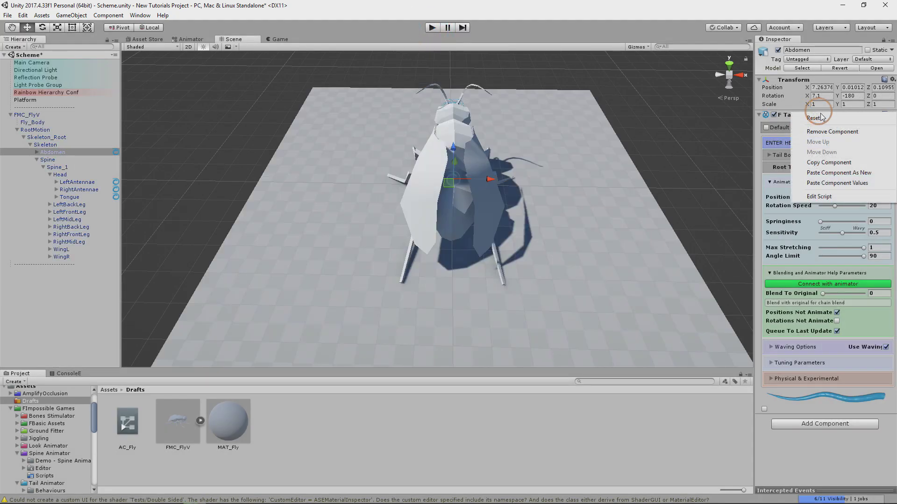
click(839, 183)
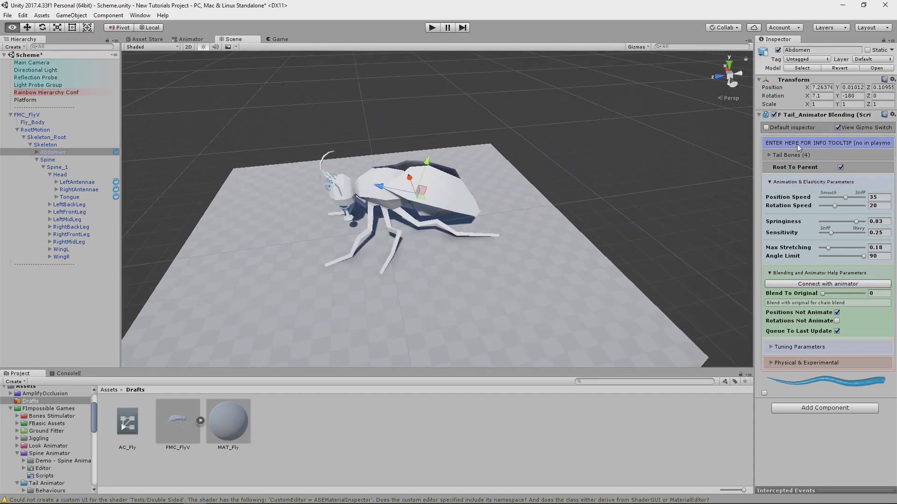
click(891, 70)
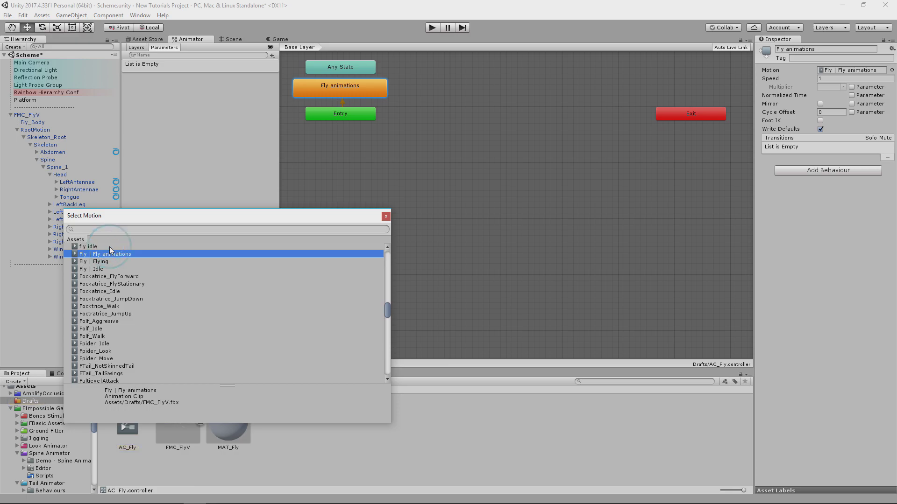
Set the fly state's Motion to the Fly animations clip and start play mode.
double_click(108, 247)
click(79, 274)
click(432, 27)
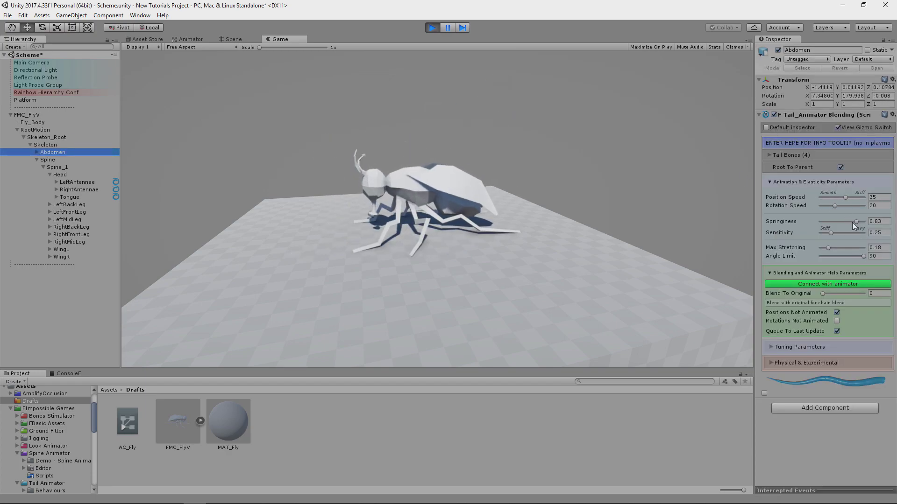
Retune the Abdomen live: Sensitivity 0.46, Position Speed 42.6, Rotation Speed 33.5, Springiness 0.71.
drag(830, 232, 839, 233)
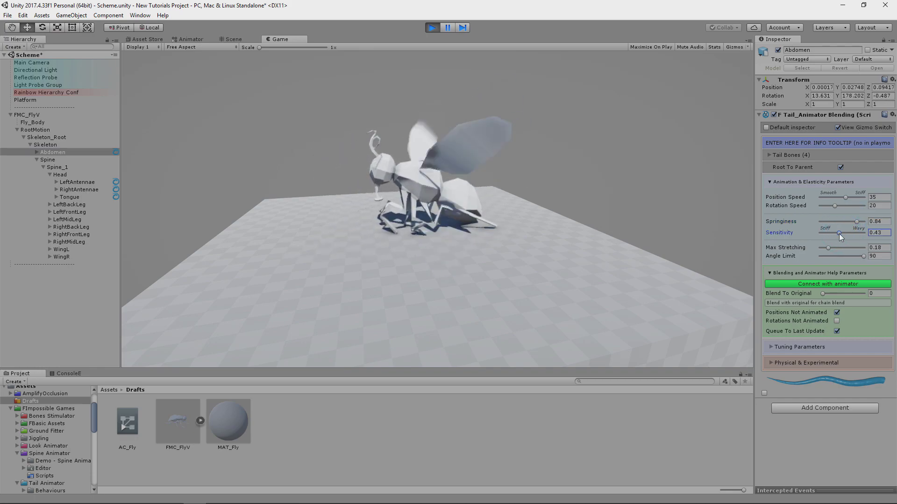
mouse_move(849, 195)
mouse_down()
mouse_move(857, 196)
mouse_move(848, 208)
mouse_up()
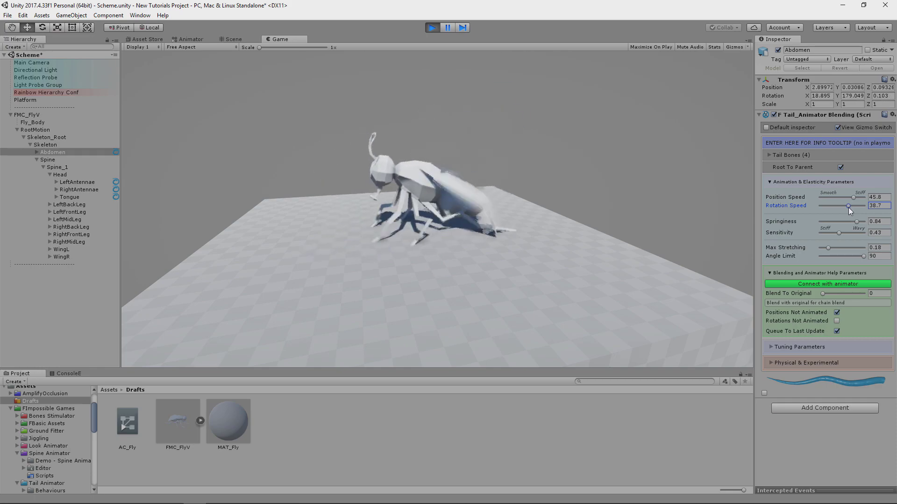
drag(853, 195, 841, 232)
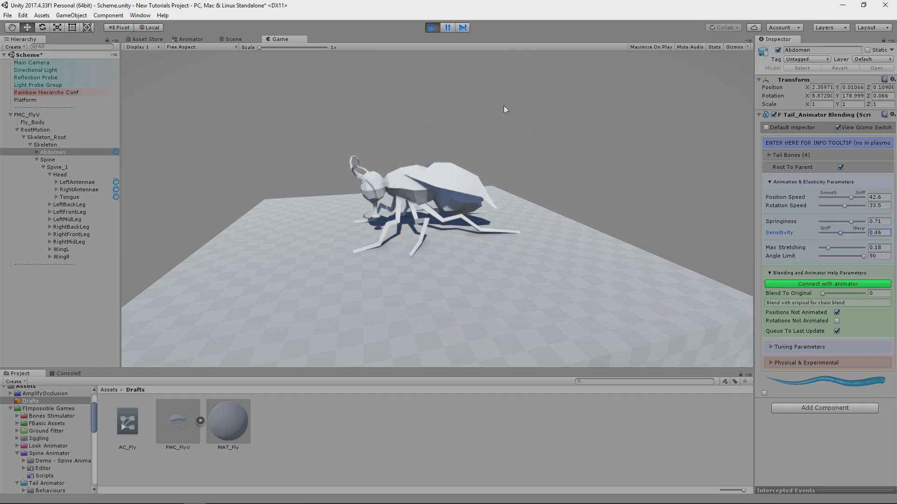
click(26, 115)
click(235, 39)
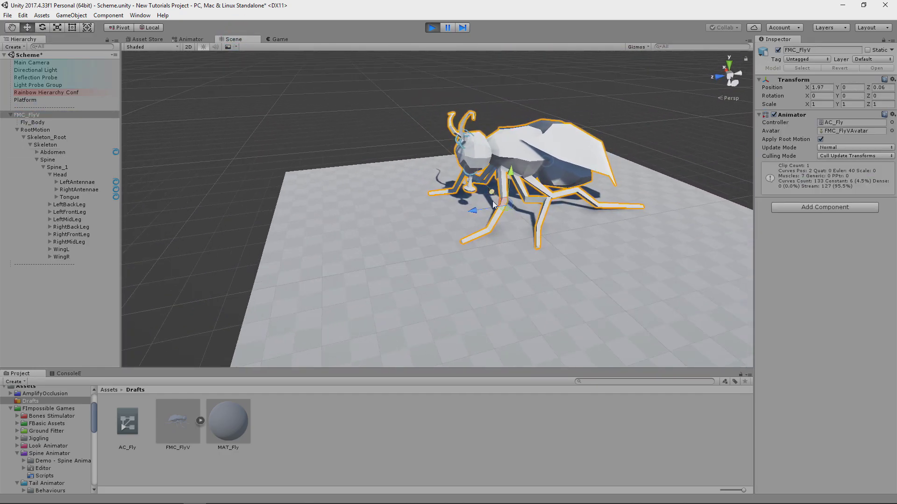
Copy the Abdomen's live blending values, stop play mode, and paste them back into the component.
alt+drag(691, 165, 386, 229)
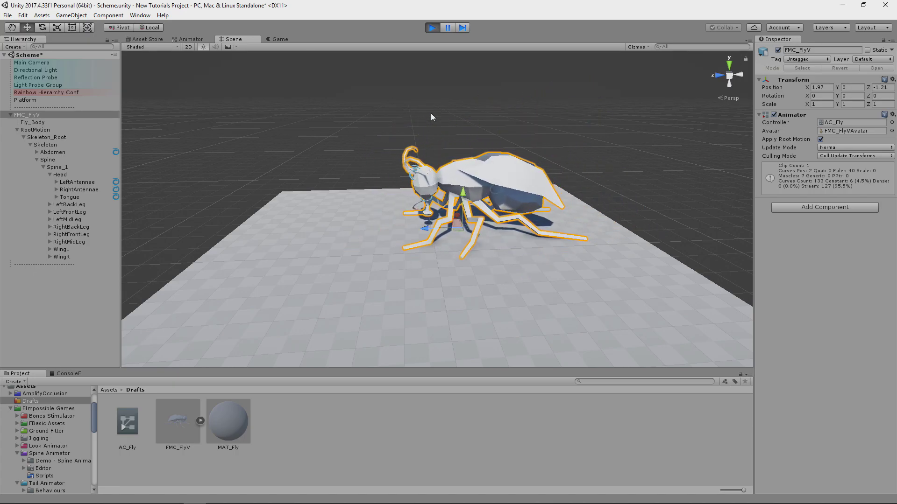
click(52, 153)
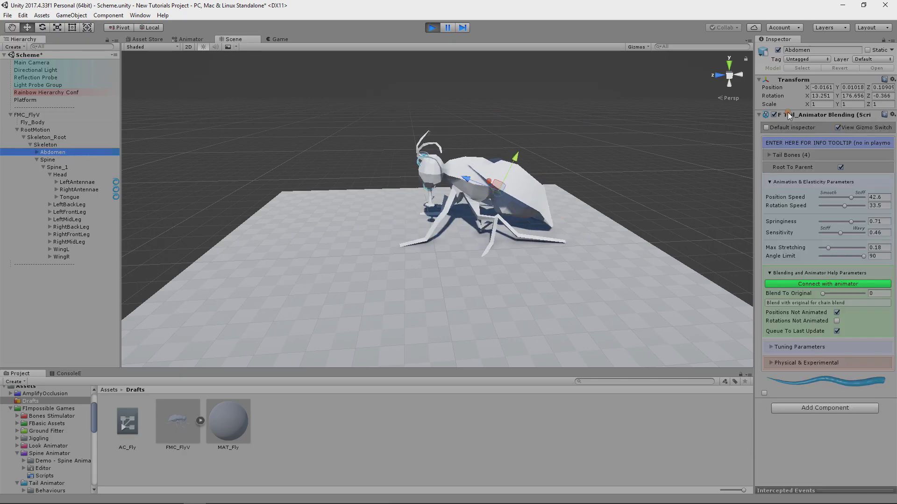
click(892, 114)
click(794, 164)
click(432, 27)
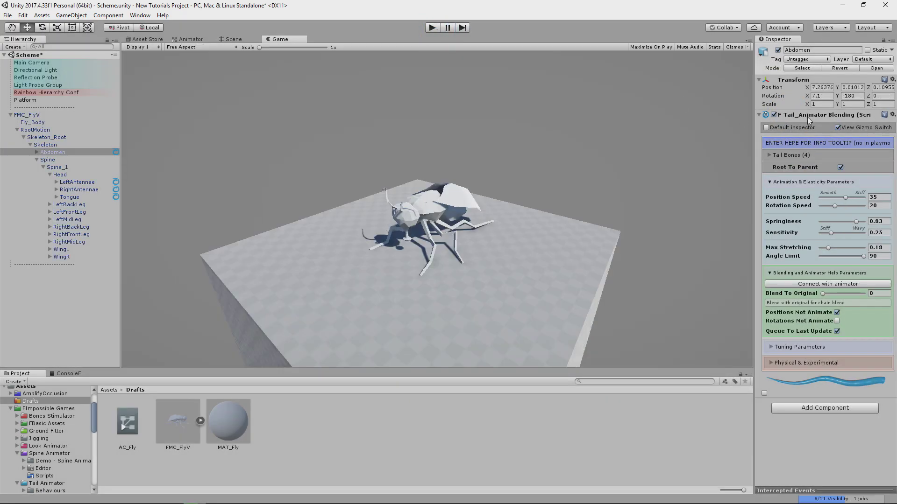
click(892, 115)
click(836, 187)
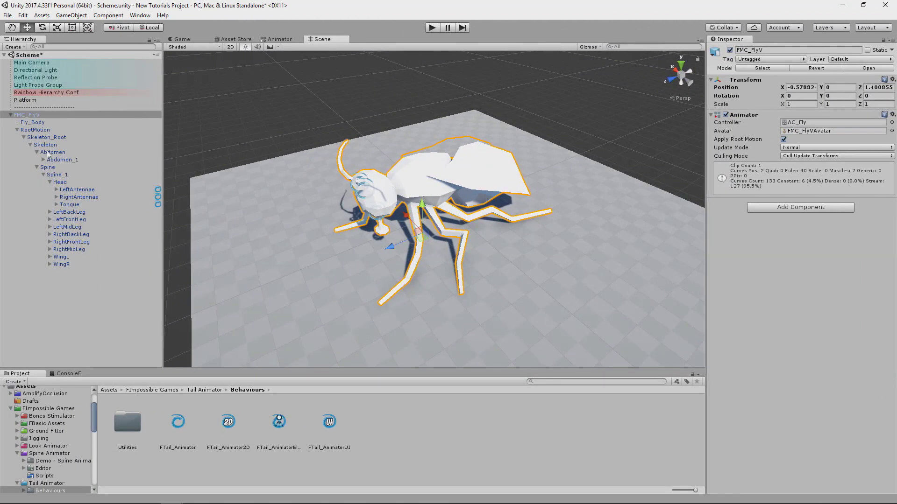
click(45, 145)
Add an FTail Animator Blending component to the Head bone.
click(59, 182)
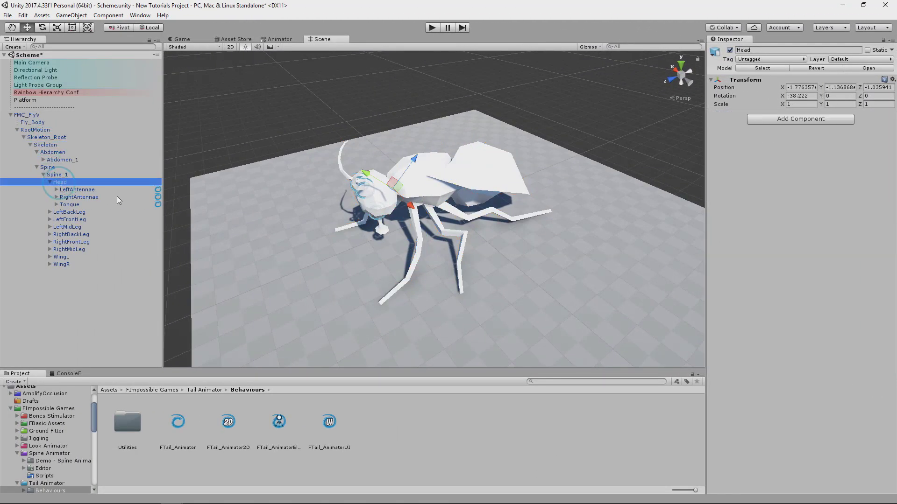
mouse_move(393, 190)
mouse_down()
mouse_move(399, 179)
mouse_move(392, 190)
mouse_up()
click(770, 120)
click(780, 165)
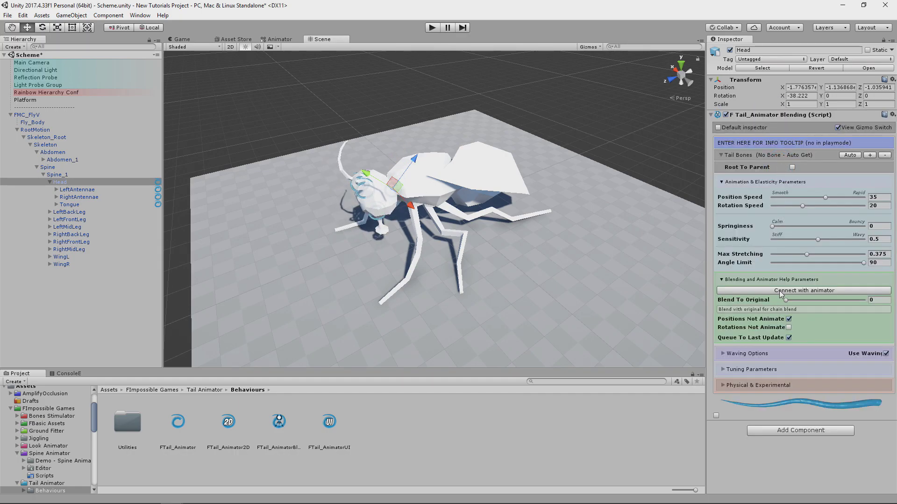
click(780, 291)
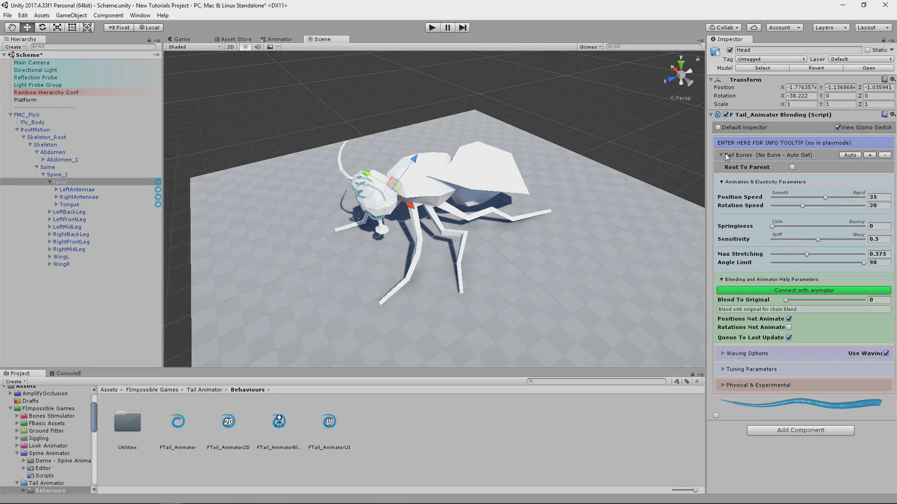
Assign Head as the component's single tail bone and start Play mode.
click(871, 155)
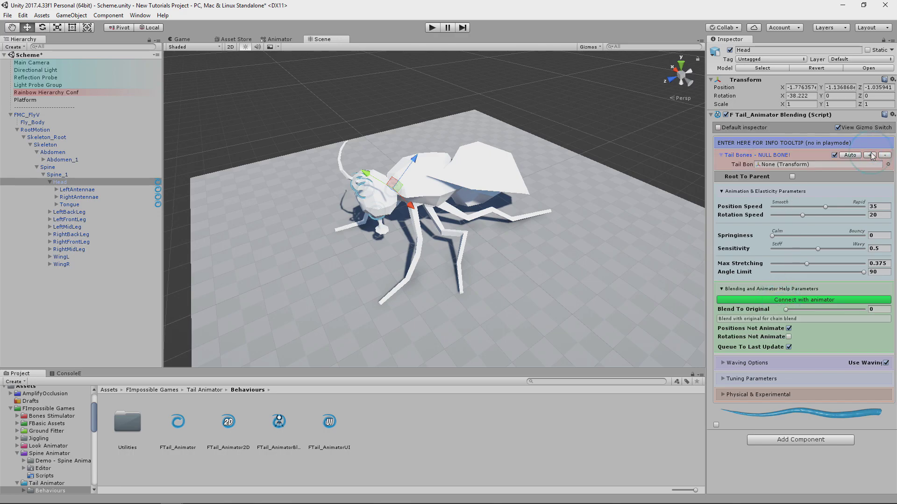
drag(112, 187, 822, 164)
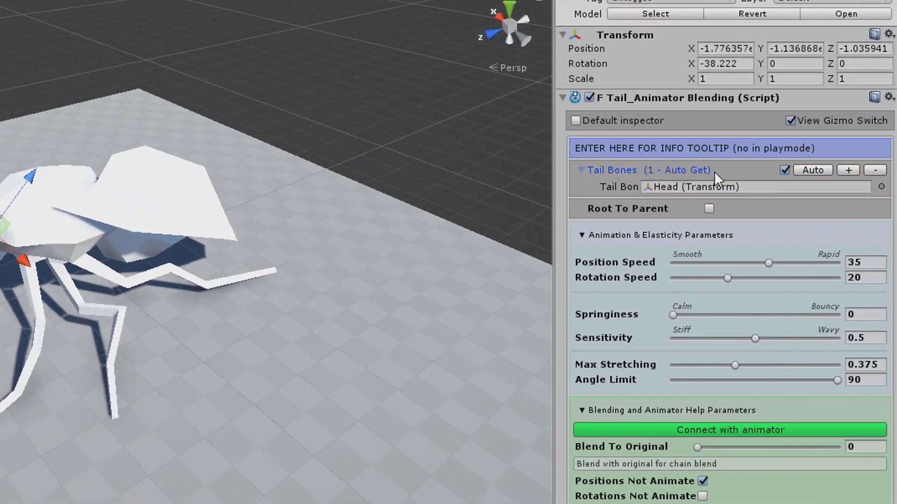
click(783, 169)
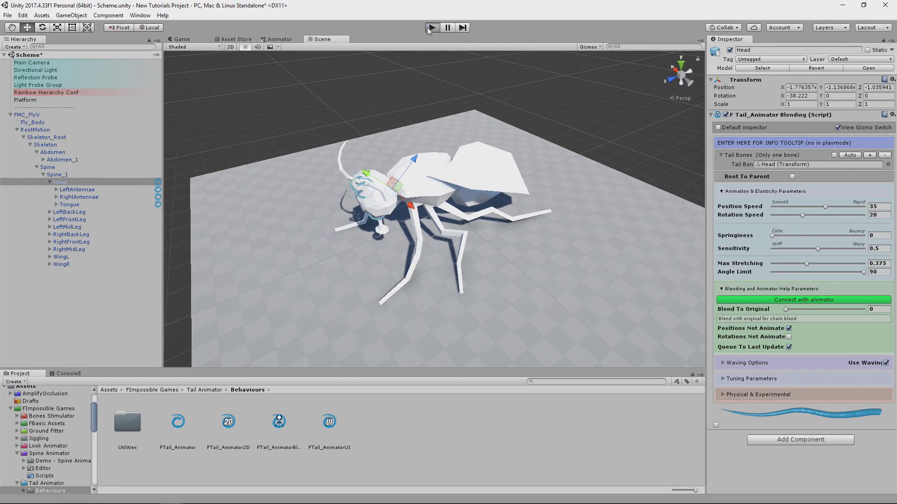
click(431, 28)
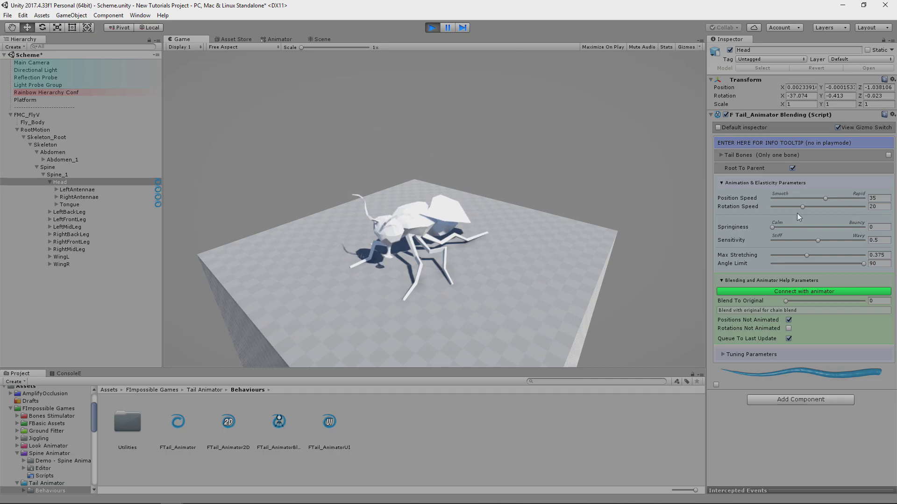
Set Head Springiness to 0.944, tune Tongue speeds to 36.5/32.4 with more Springiness, and copy its component.
drag(857, 225, 859, 226)
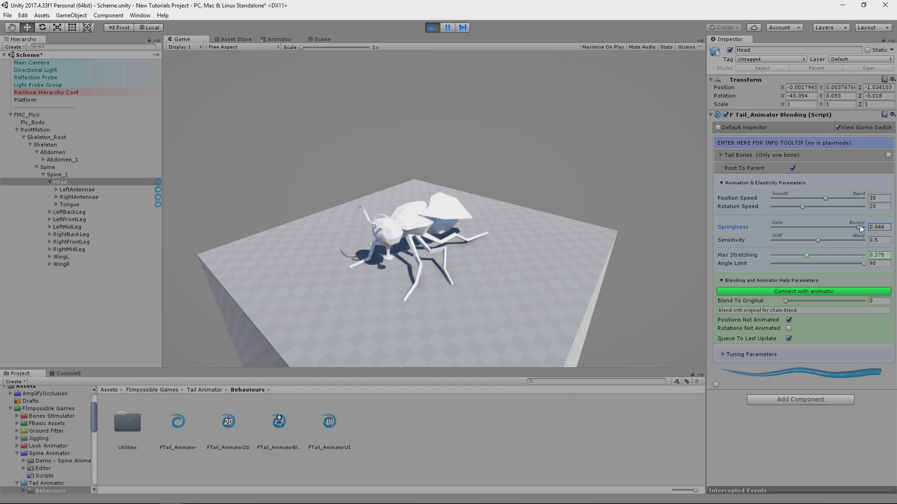
click(92, 204)
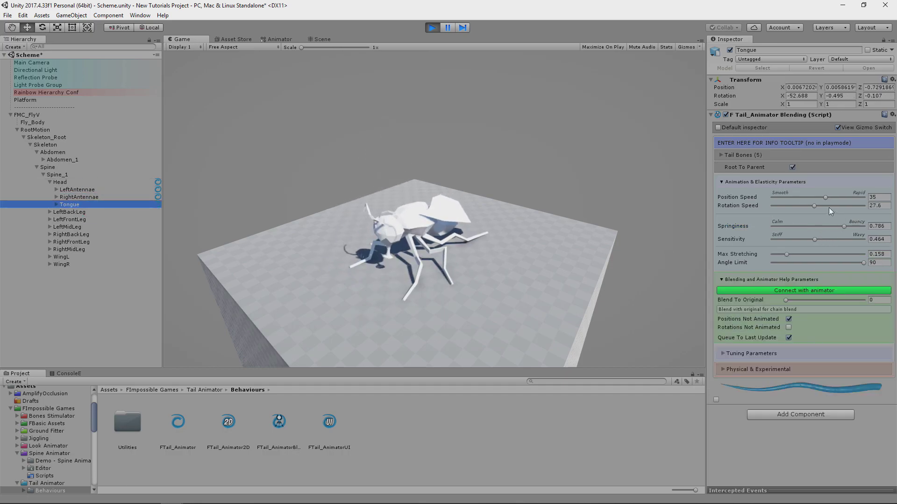
click(827, 198)
click(822, 205)
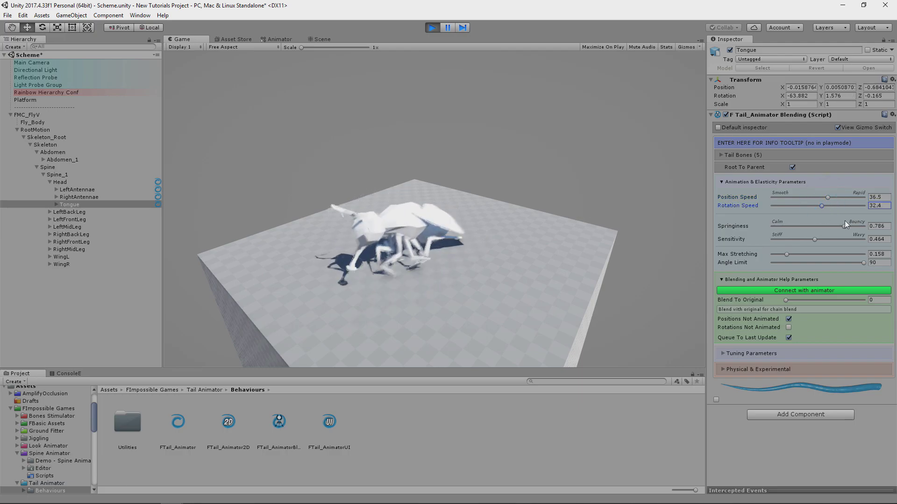
mouse_move(844, 226)
mouse_down()
mouse_move(858, 226)
mouse_move(840, 226)
mouse_up()
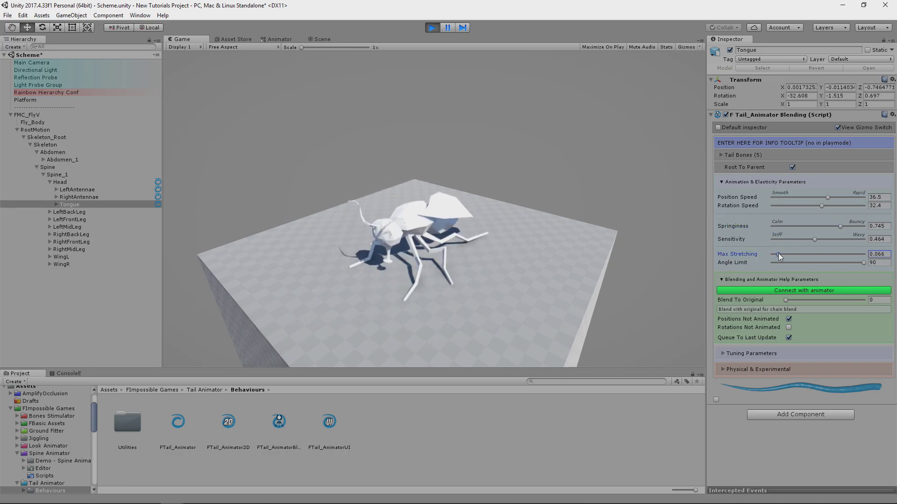
right_click(753, 115)
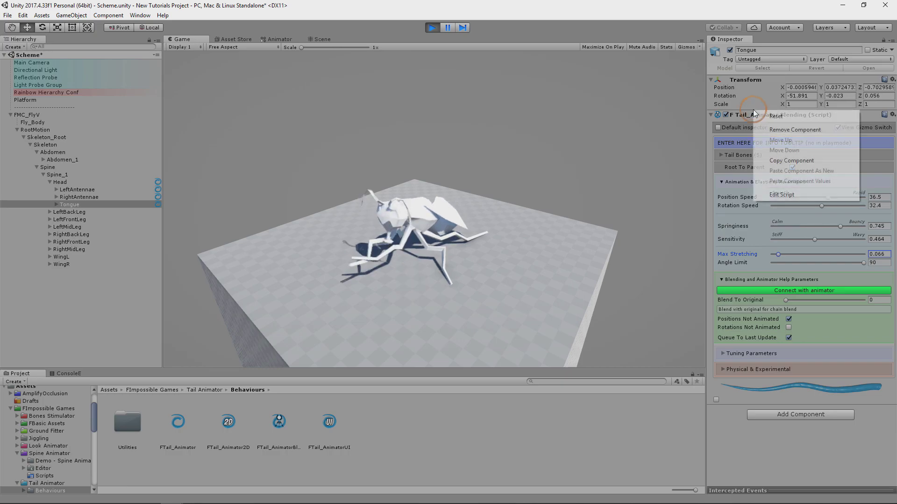
click(787, 160)
Stop play, paste the copied values into the Tongue's blending, and restart Play mode.
click(432, 27)
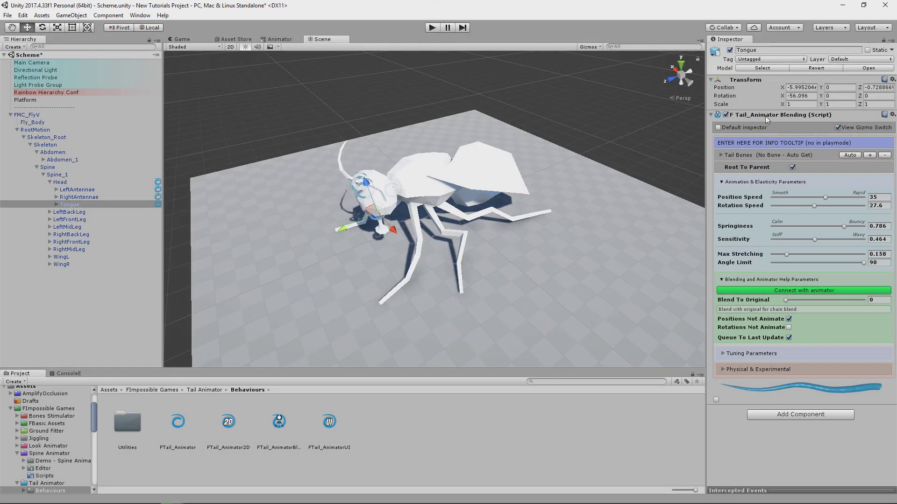
right_click(766, 115)
click(821, 187)
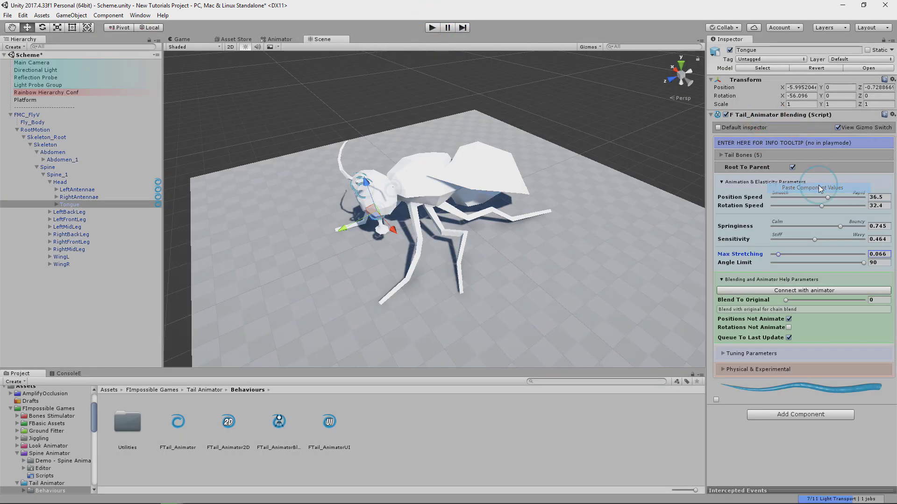
click(65, 183)
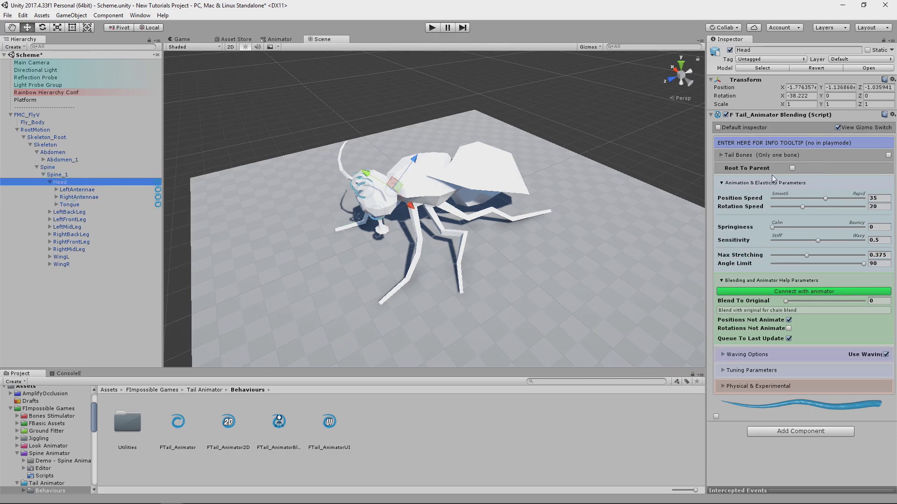
click(433, 27)
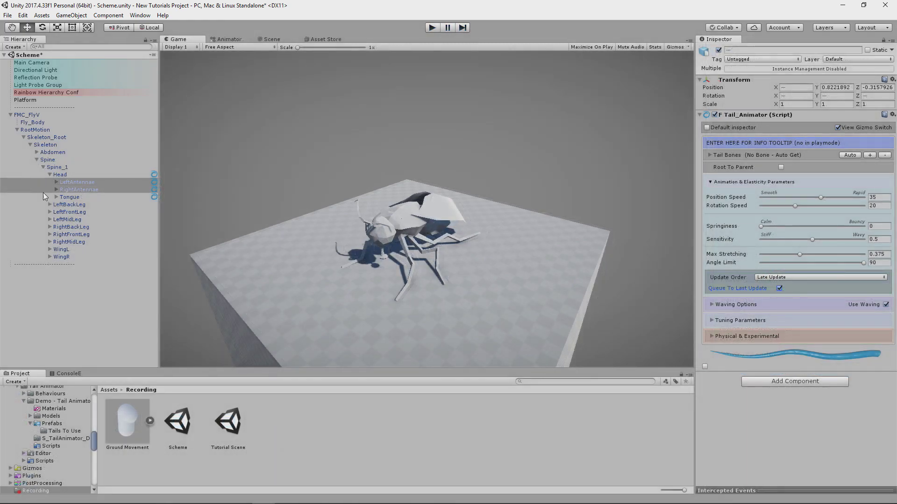
Turn off Queue To Last Update for both the Tongue and the Head.
click(82, 197)
click(743, 116)
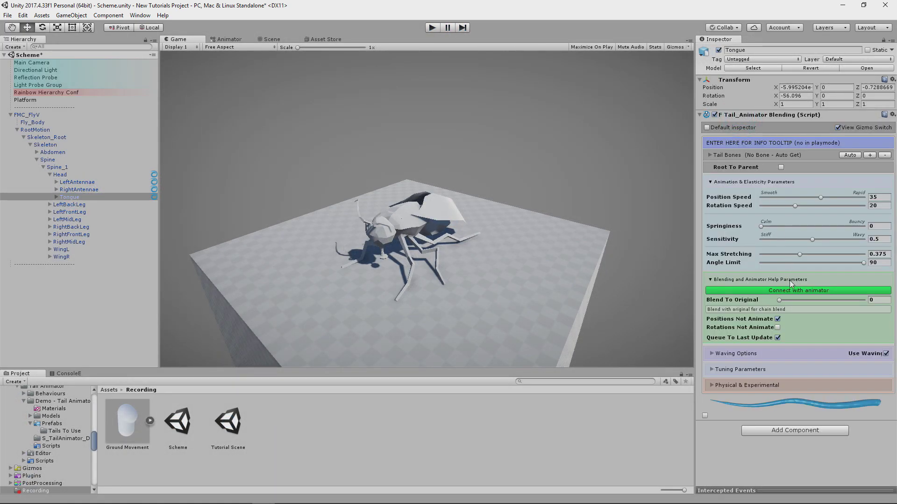
click(778, 337)
click(60, 175)
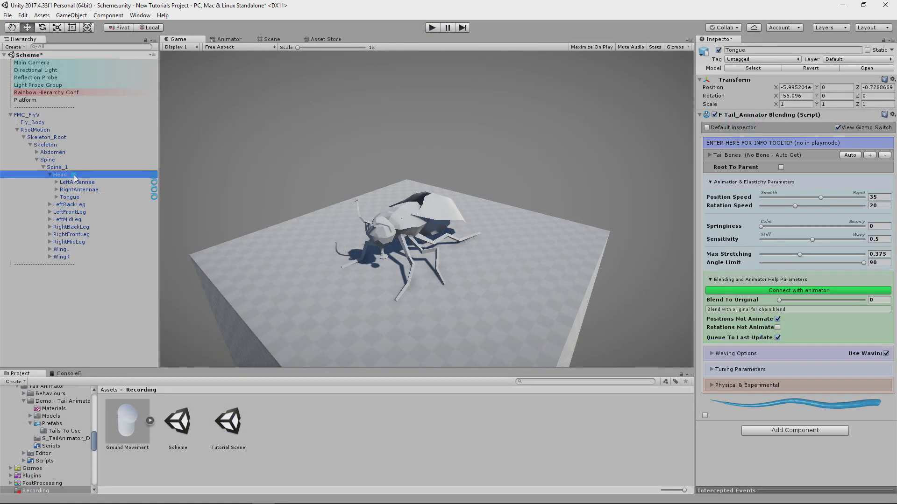
click(777, 339)
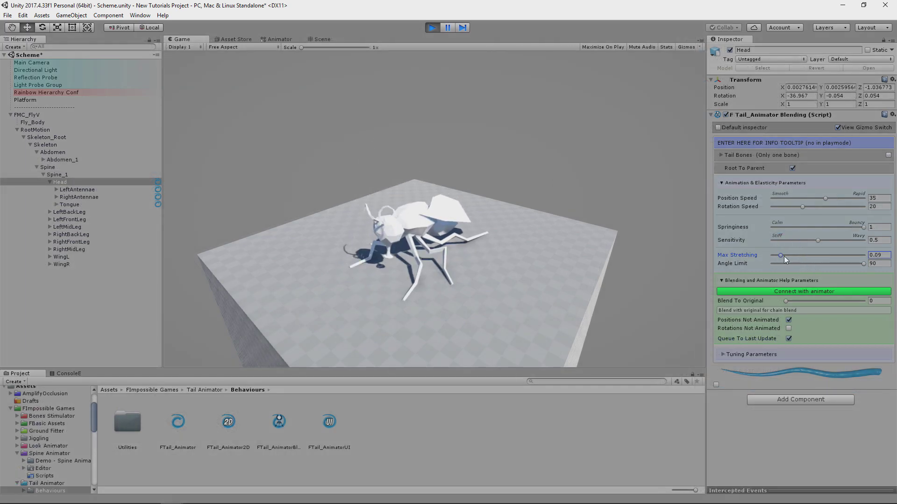
Raise the Head's Max Stretching to 0.161 and settle its Springiness at about 0.806.
drag(784, 255, 787, 255)
click(840, 228)
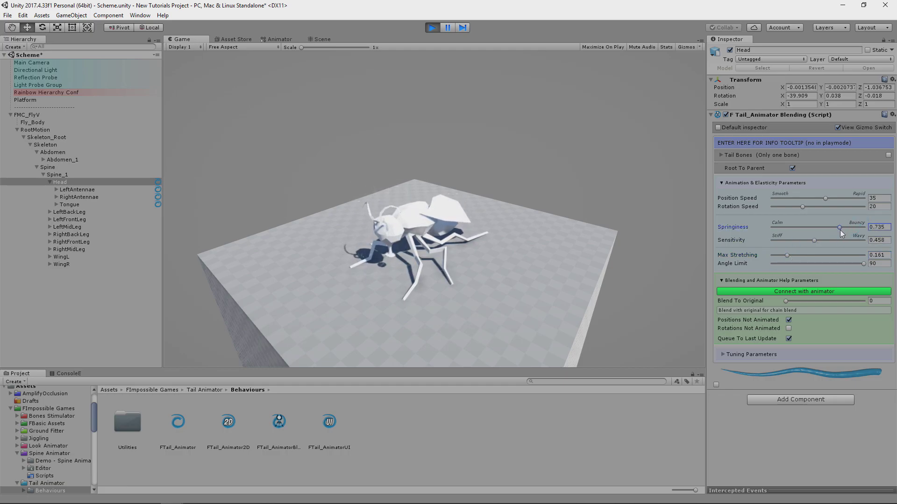
drag(841, 233, 855, 229)
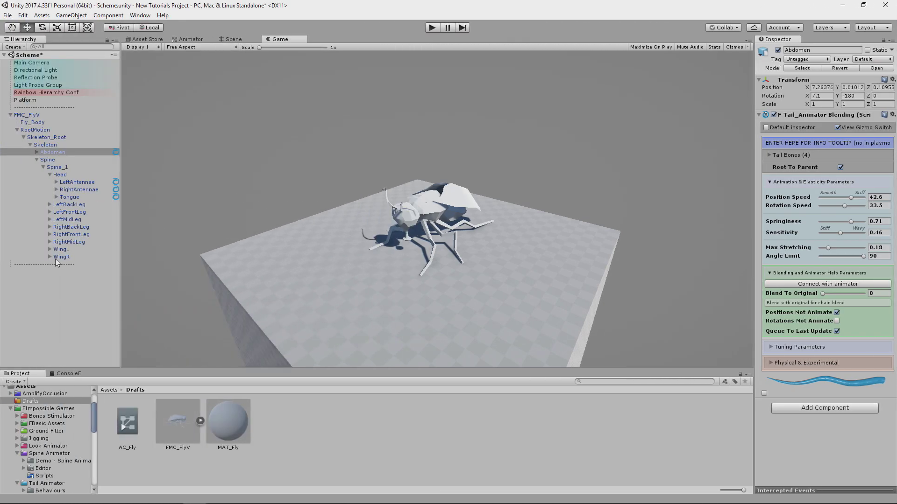
shift+click(61, 257)
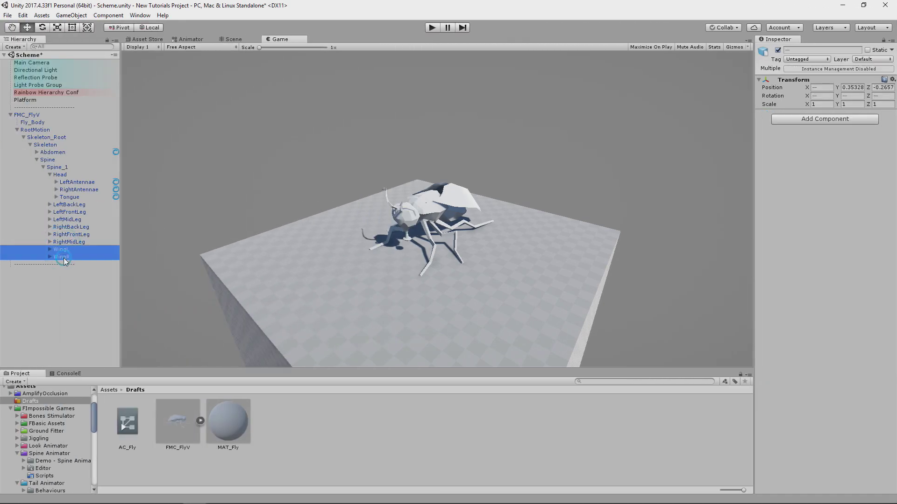
In the Scene view, frame the wings and add an FSpine Draw Skeleton component via 'dra' search.
click(247, 41)
key(f)
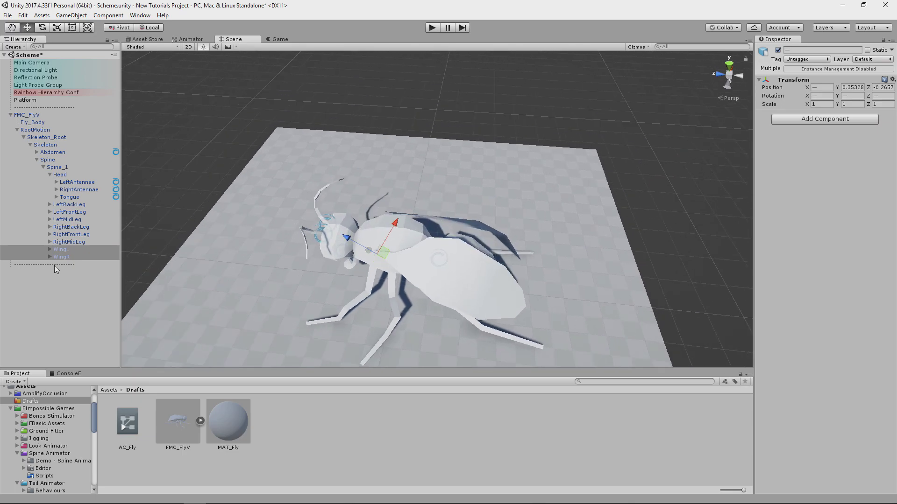
click(796, 122)
text(draw)
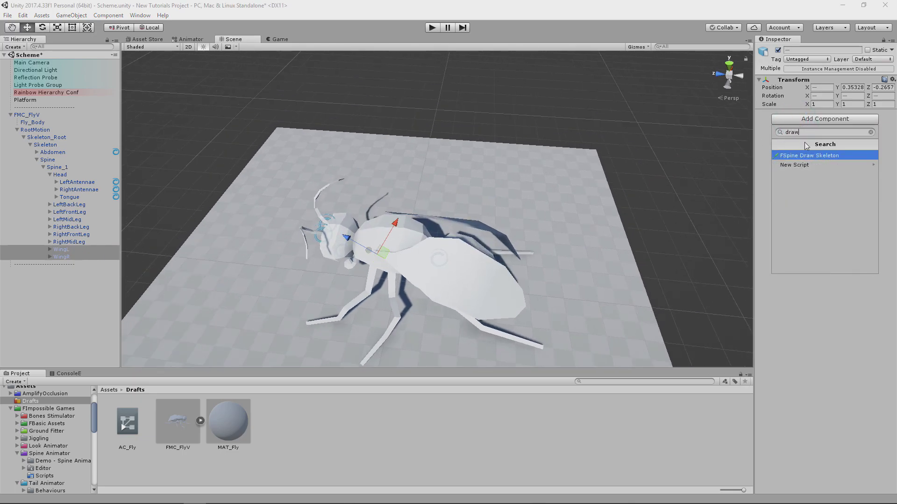
click(818, 155)
Orbit to inspect the wing skeleton, then remove the FSpine Draw Skeleton component.
mouse_move(421, 206)
alt+mouse_down()
mouse_move(93, 206)
mouse_move(244, 213)
mouse_move(411, 241)
mouse_move(855, 240)
alt+mouse_up()
scroll(140, 204, up, 3)
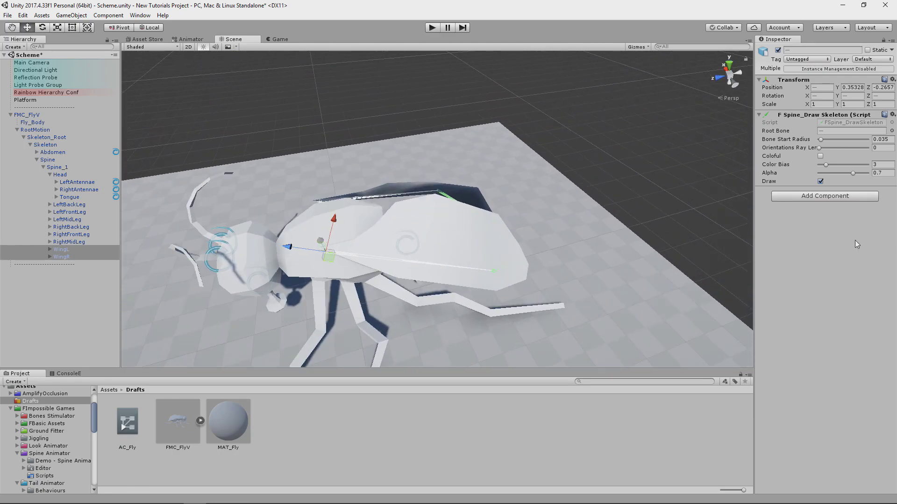
alt+drag(701, 209, 616, 147)
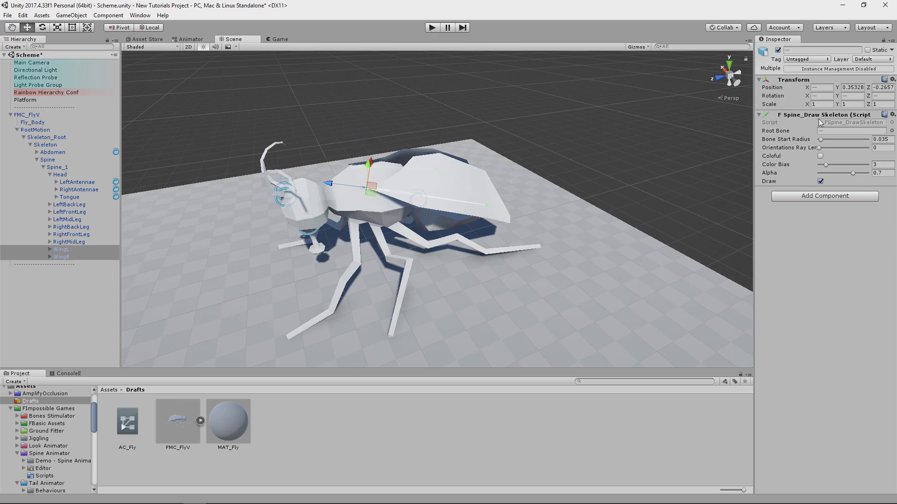
right_click(818, 116)
click(812, 133)
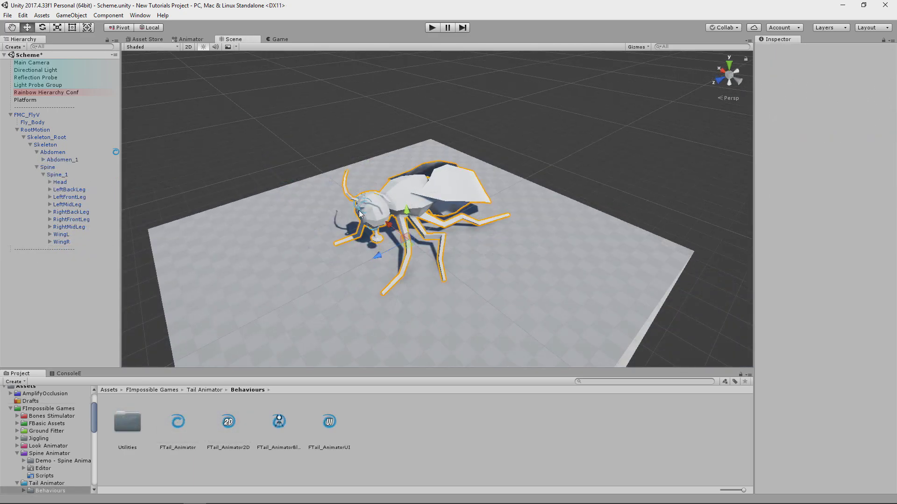
click(360, 214)
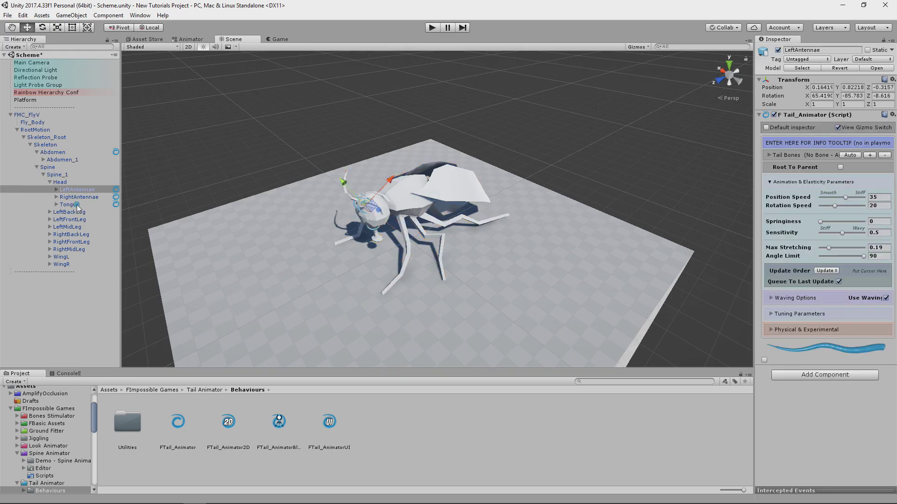
Deactivate Abdomen, antennae and Tongue, give both wings FTail Animator Blending, and enter Play mode.
shift+click(70, 205)
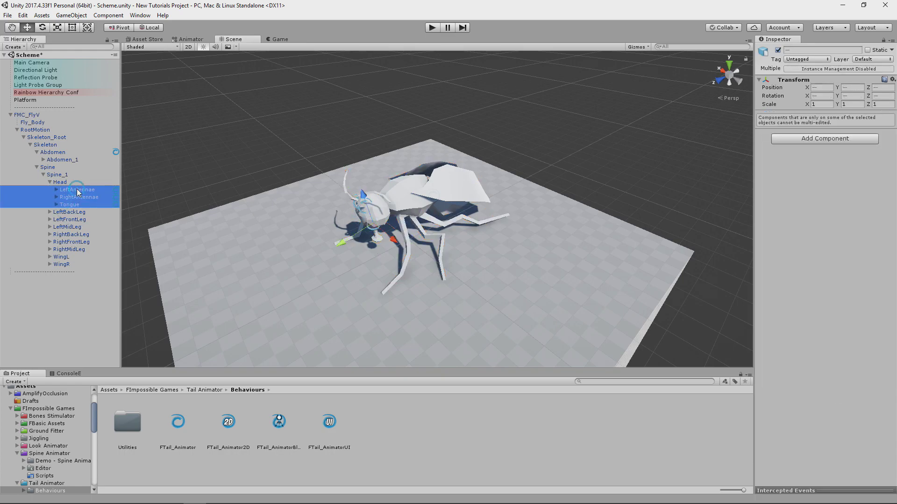
click(777, 50)
click(68, 265)
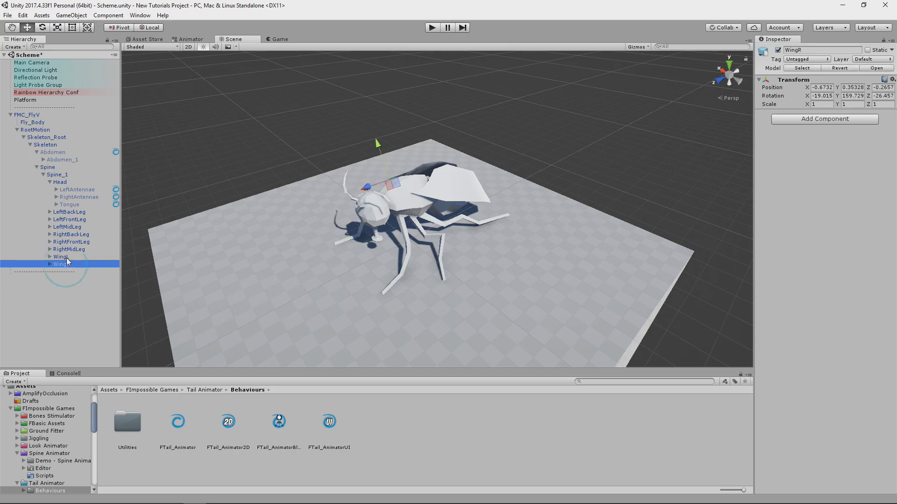
shift+click(66, 257)
click(794, 120)
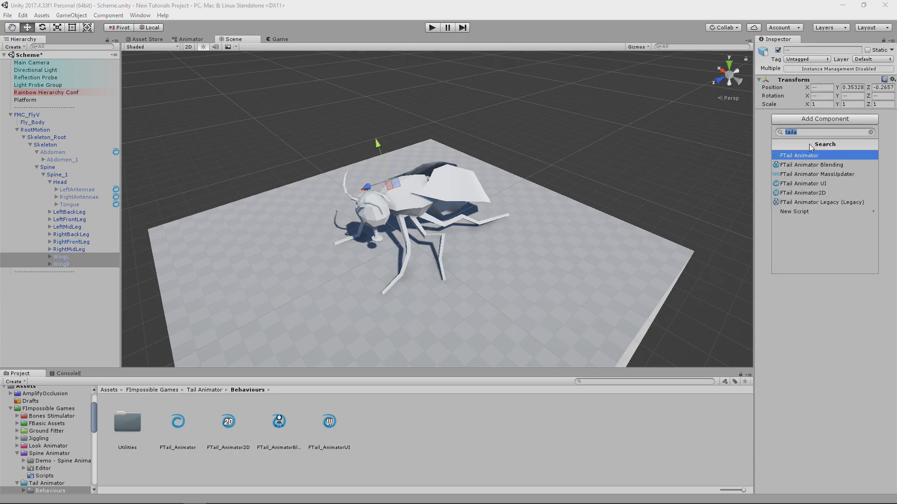
click(823, 165)
alt+drag(613, 211, 576, 191)
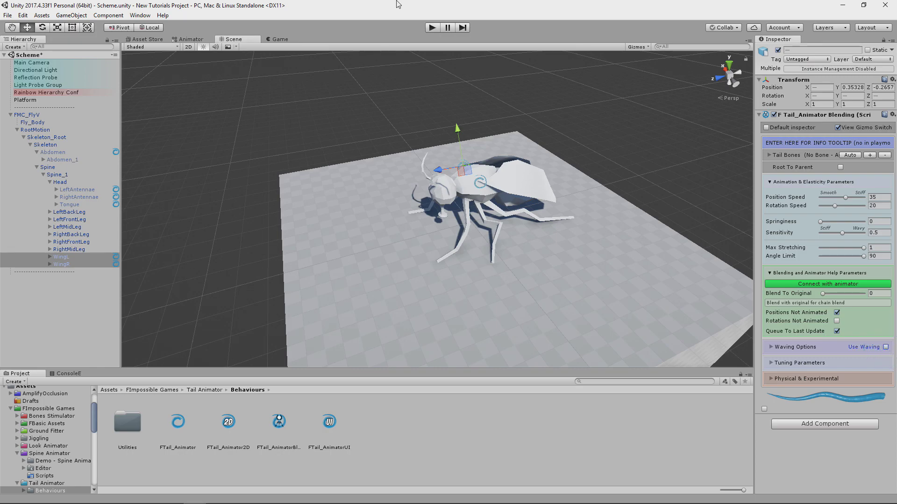
click(435, 28)
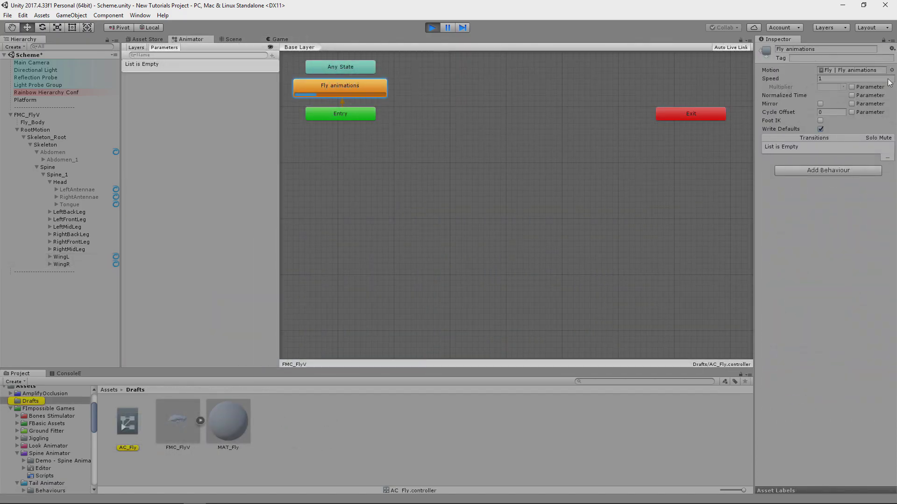
Set the fly state's motion to 'Fly | Idle', then return to the Scene and reposition the fly.
click(891, 70)
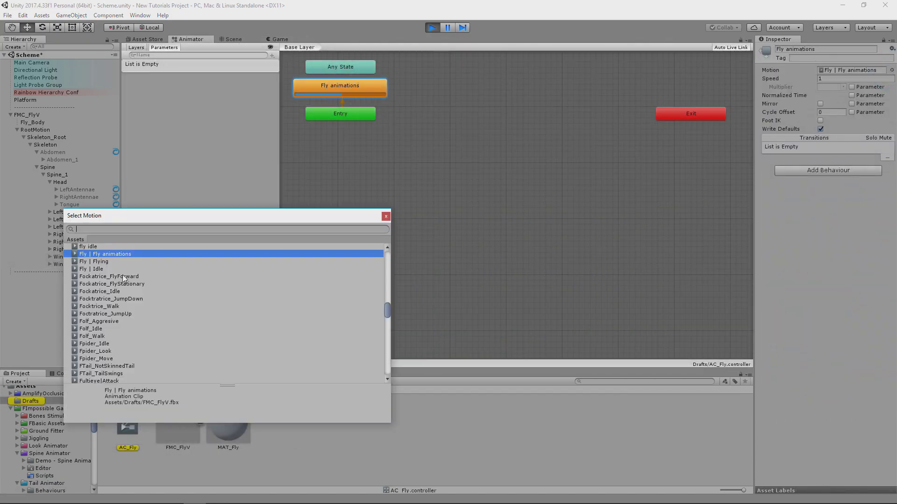
double_click(96, 269)
click(233, 38)
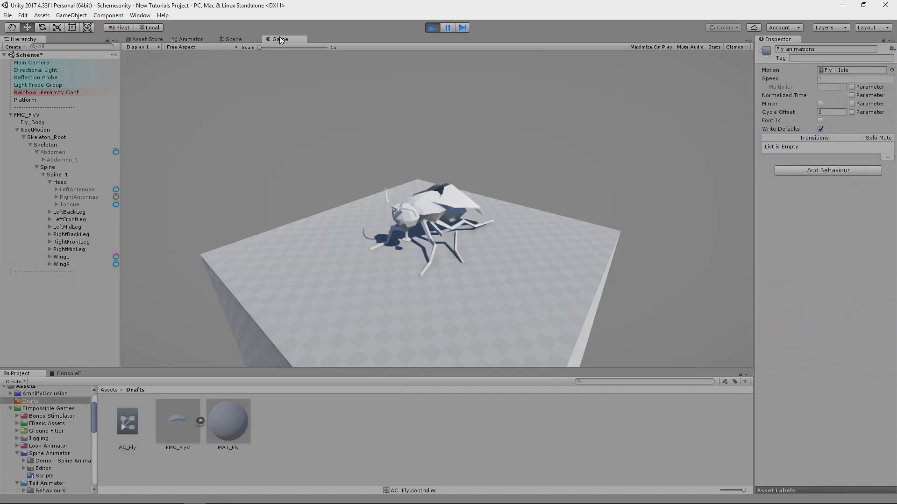
click(28, 114)
alt+drag(537, 269, 505, 270)
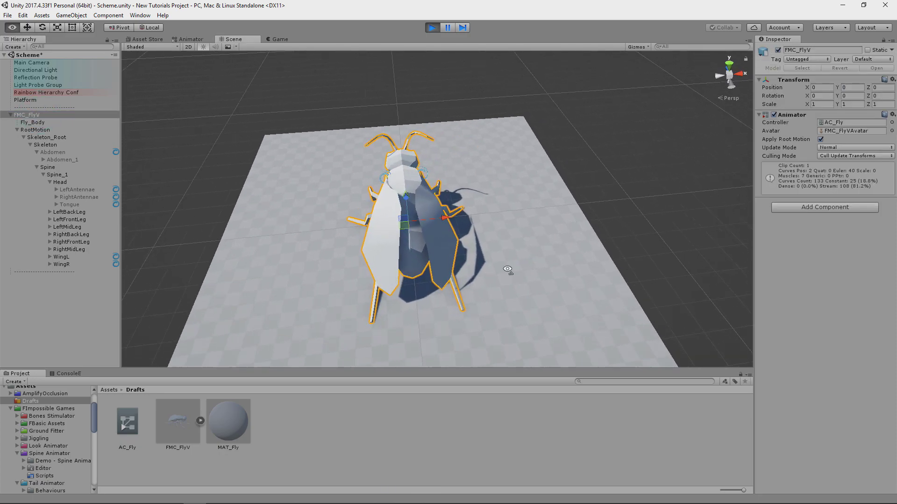
drag(408, 226, 421, 240)
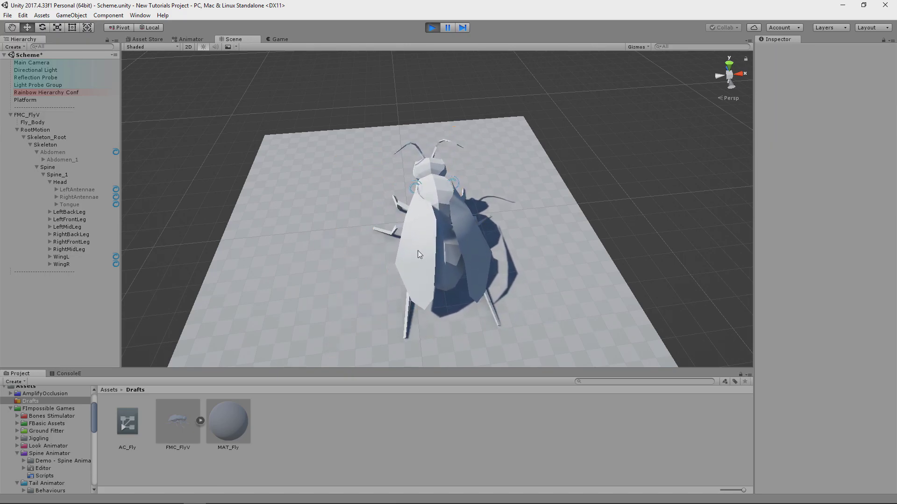
Enable Root To Parent on both wings' Tail Animator Blending and drag the fly to test it.
click(95, 257)
shift+click(95, 264)
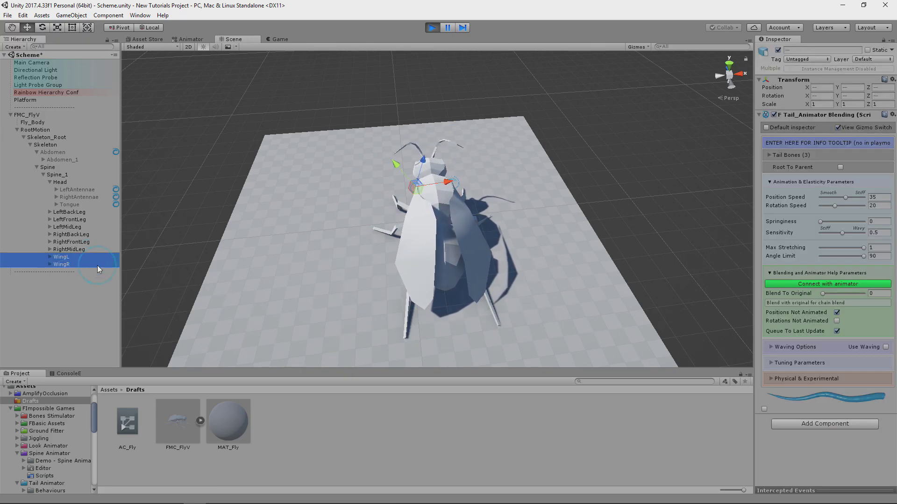
click(840, 167)
click(36, 116)
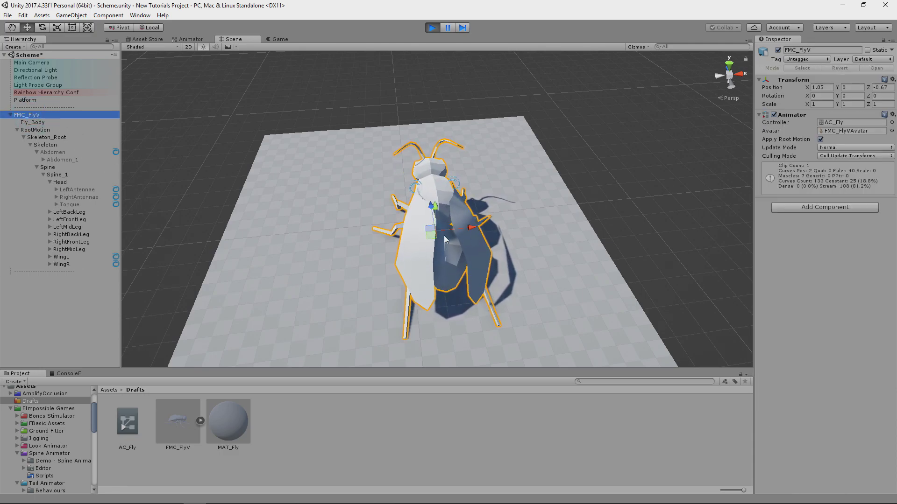
drag(372, 238, 421, 243)
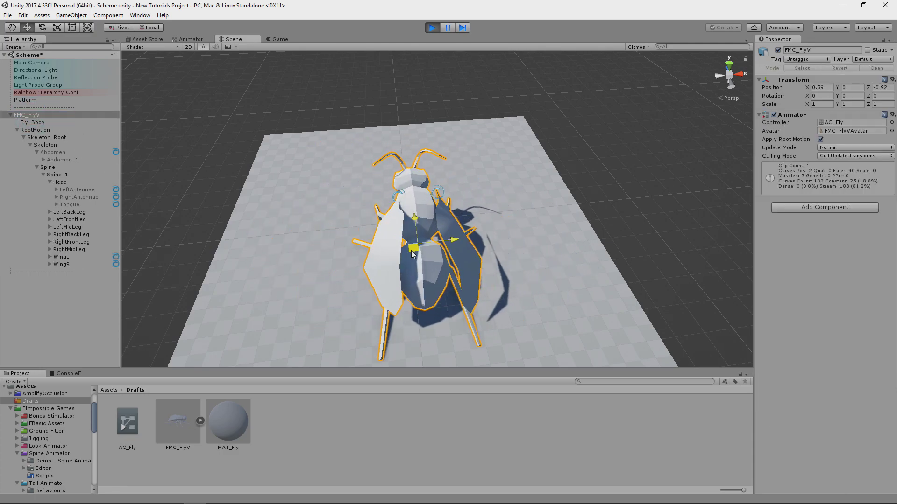
Adjust both wings' Sensitivity to about 0.32, dragging the fly across the plane to test.
click(61, 257)
shift+click(61, 264)
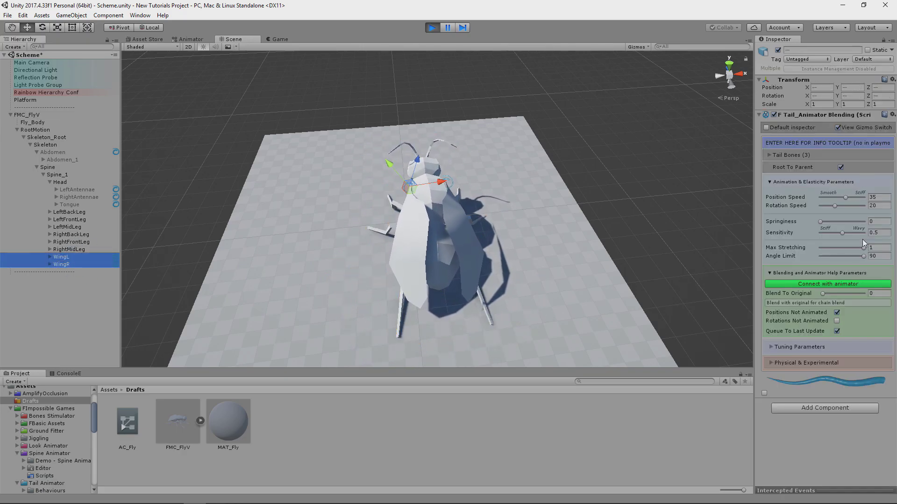
drag(842, 233, 832, 229)
click(110, 115)
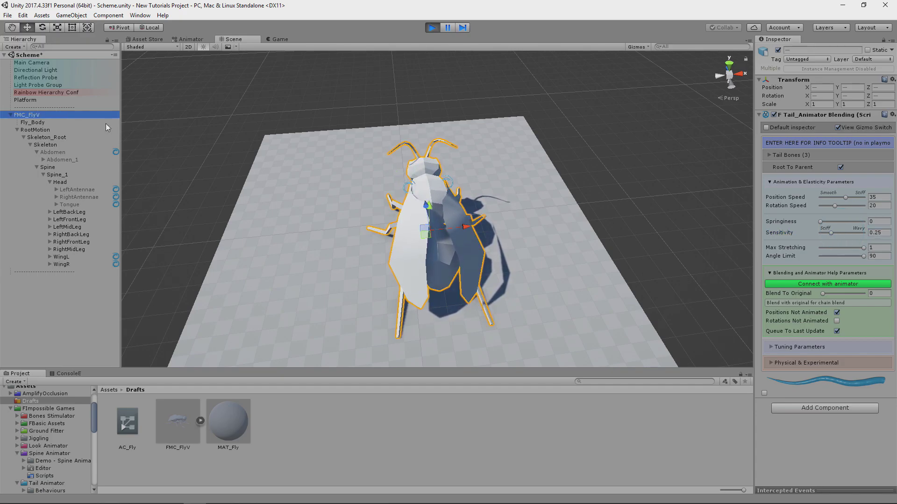
drag(399, 234, 428, 216)
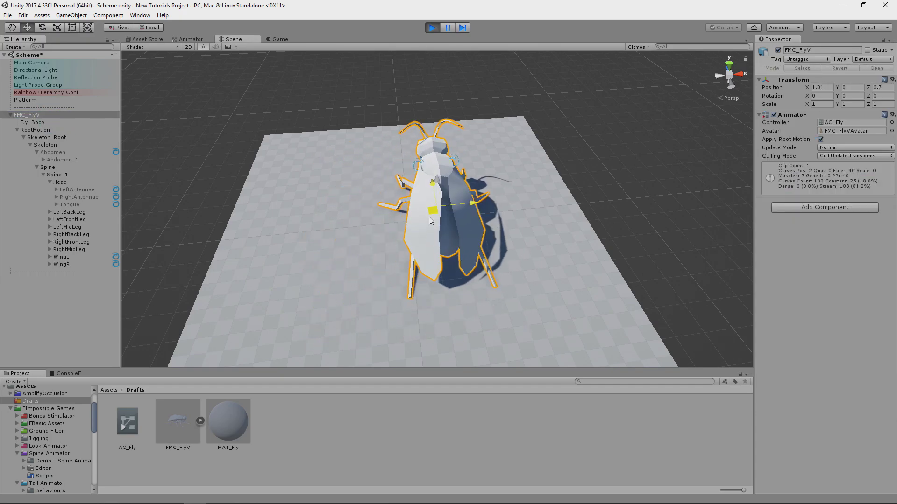
click(65, 265)
ctrl+click(93, 258)
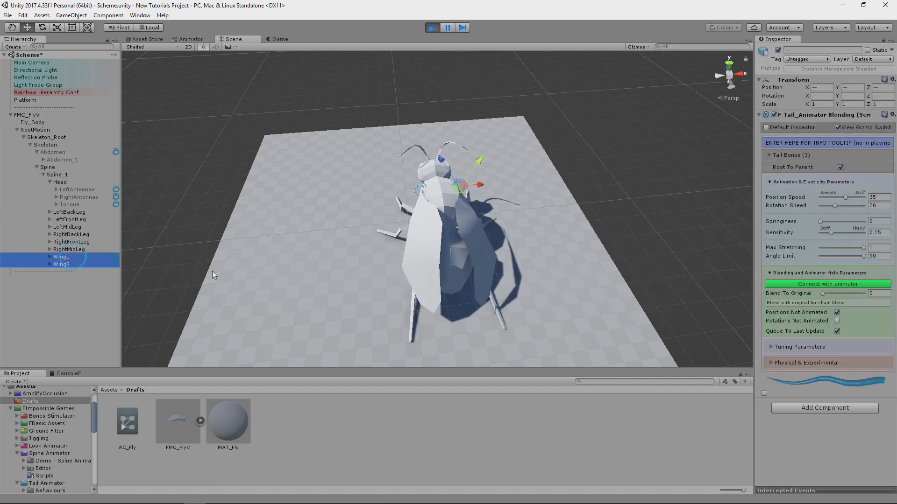
click(834, 232)
click(434, 225)
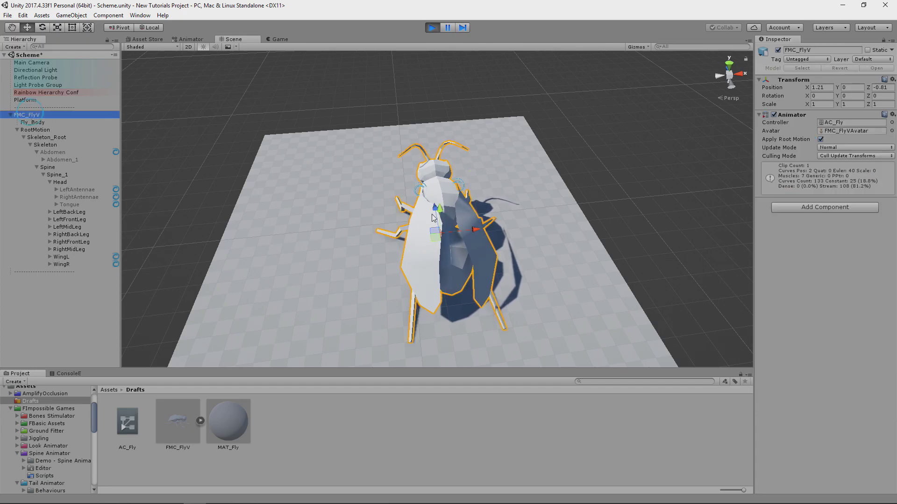
drag(430, 218, 417, 246)
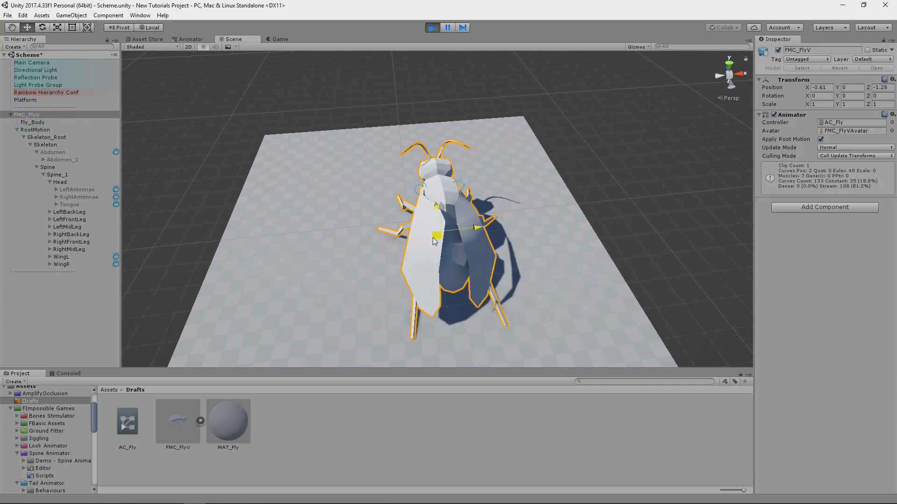
click(189, 39)
Assign the 'Fly | Fly animations' clip as the Fly animations state's motion.
click(341, 84)
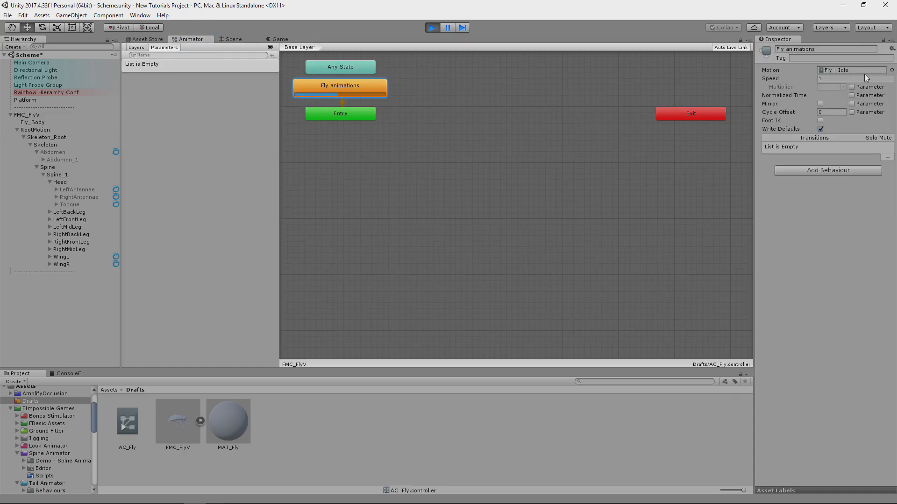
click(891, 70)
scroll(99, 250, up, 2)
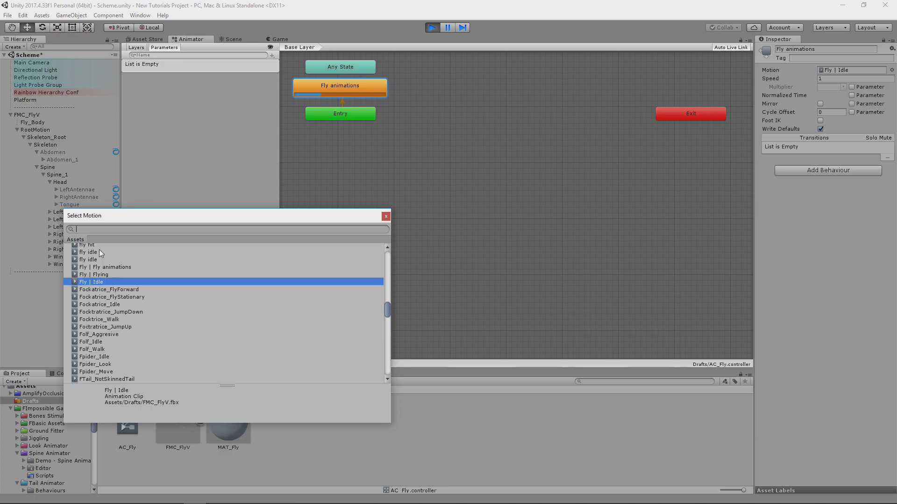
double_click(106, 268)
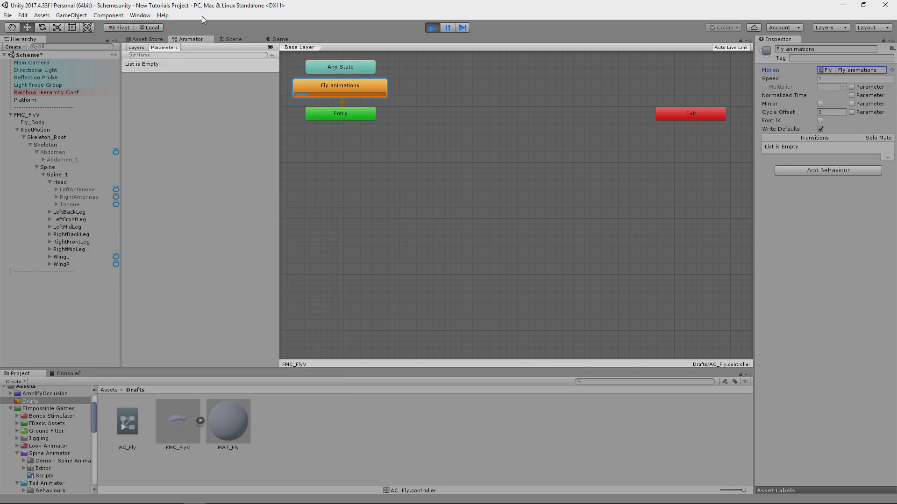
click(258, 40)
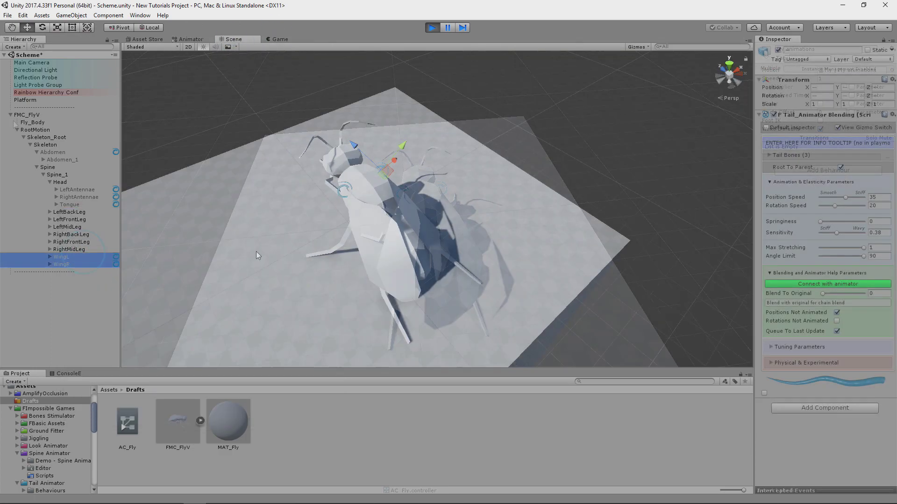
Tune both wings' tails to Springiness 0.83, Position Speed 42.1 and Rotation Speed 34.2.
alt+drag(256, 251, 553, 155)
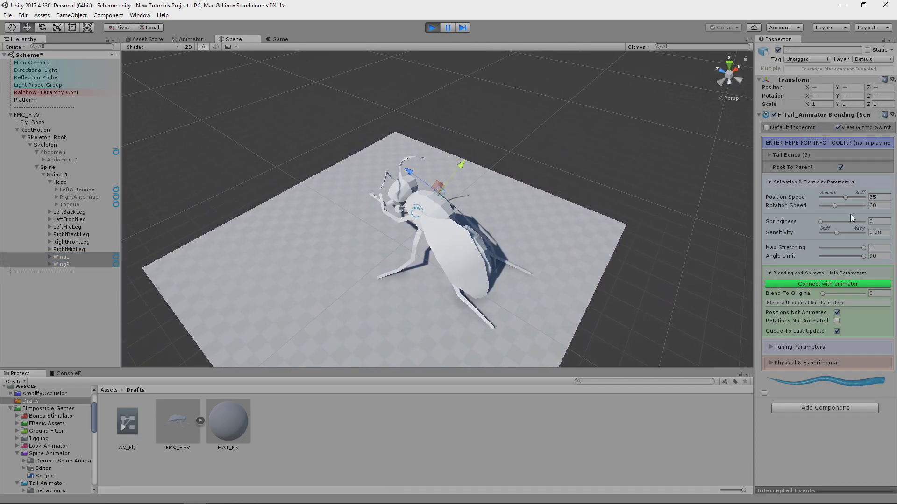
drag(825, 221, 854, 222)
alt+drag(537, 225, 535, 258)
drag(864, 220, 855, 222)
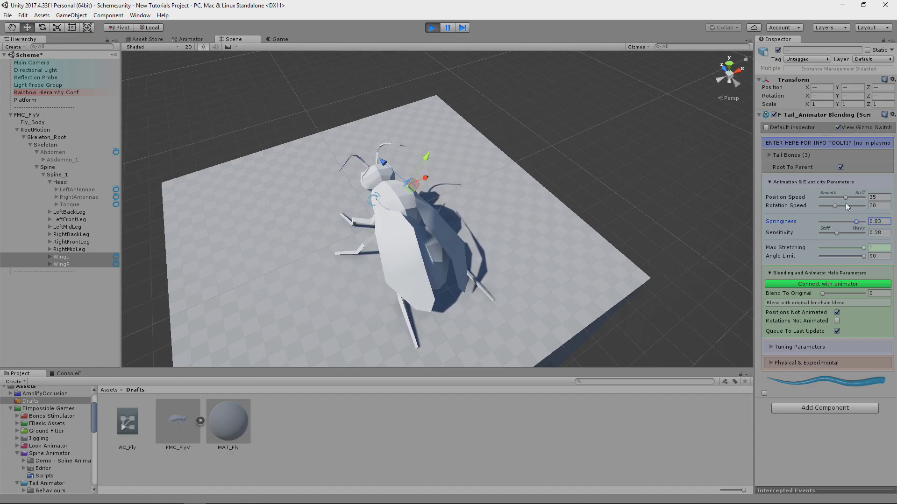
drag(846, 198, 850, 197)
click(844, 205)
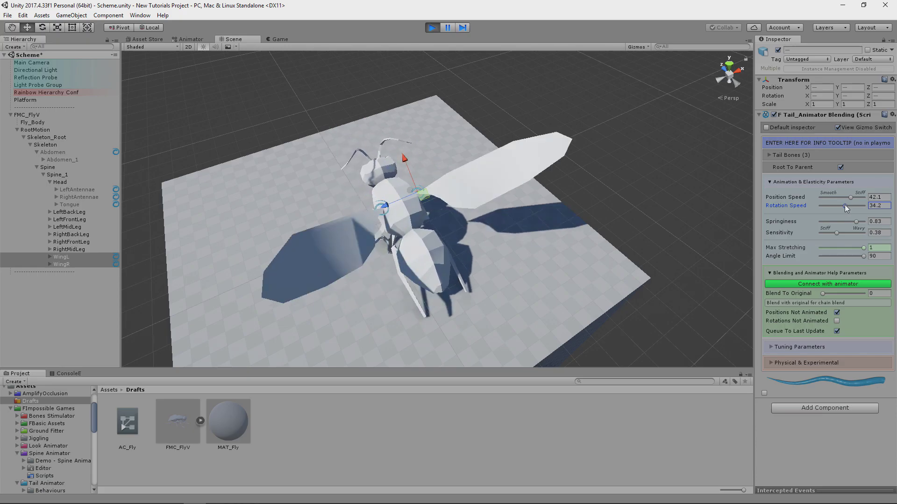
alt+drag(499, 243, 517, 225)
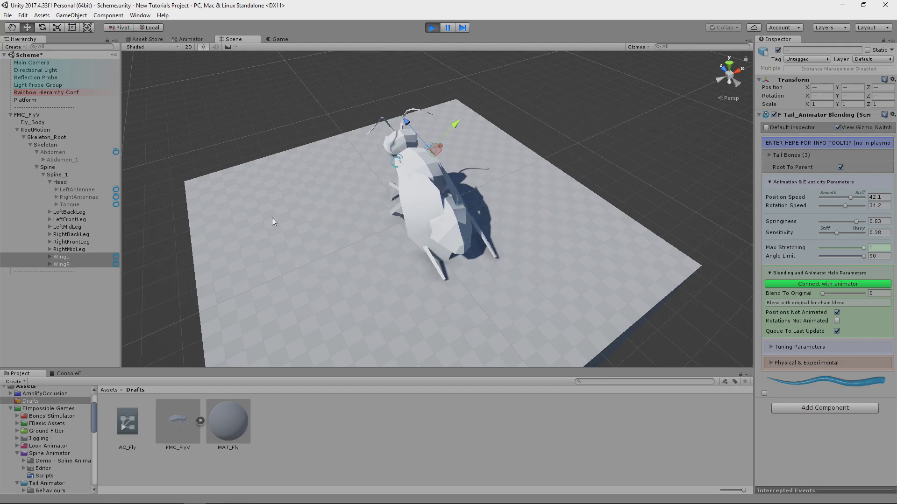
Copy WingL's tuned tail component, stop play mode, and paste the values back onto WingL.
click(80, 256)
right_click(818, 113)
click(836, 167)
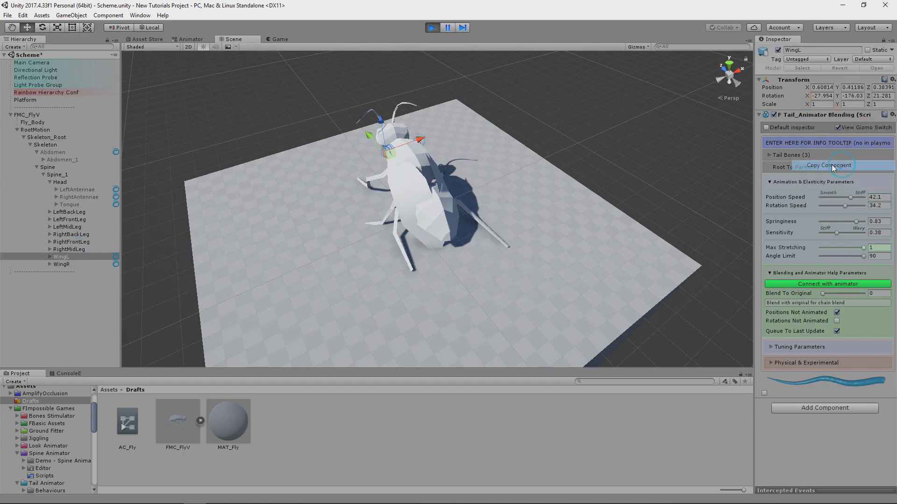
click(432, 28)
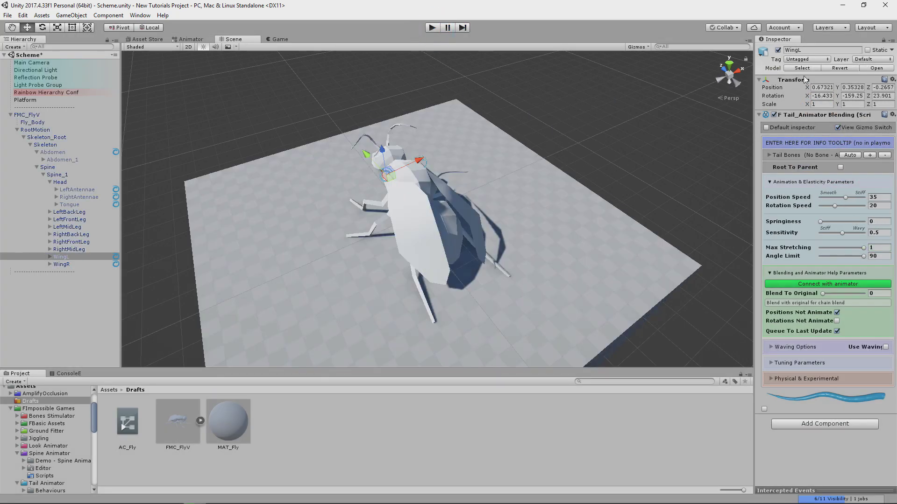
right_click(799, 115)
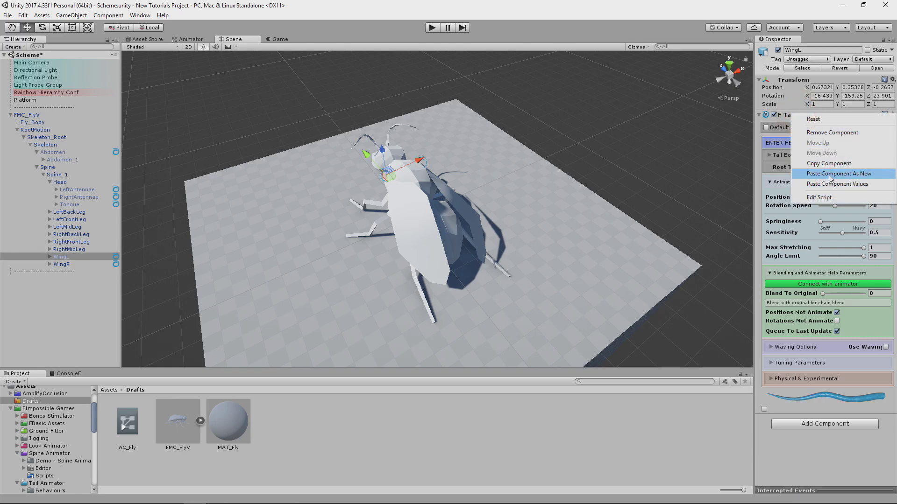
click(833, 184)
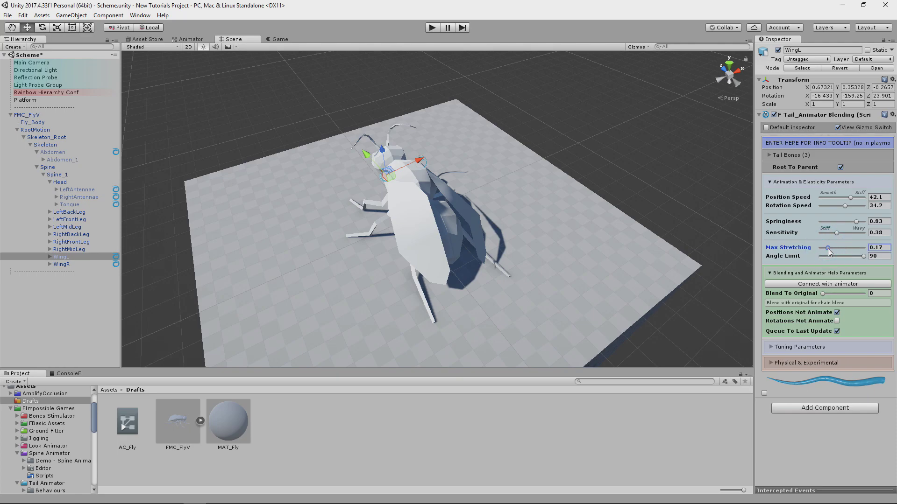
Paste the tuned tail settings onto WingR and expand its Tail Bones list.
click(65, 265)
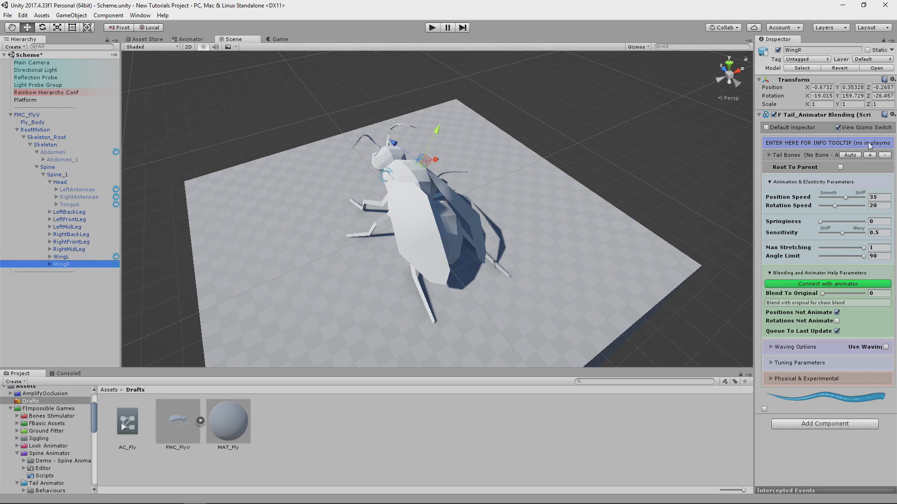
right_click(794, 115)
click(861, 184)
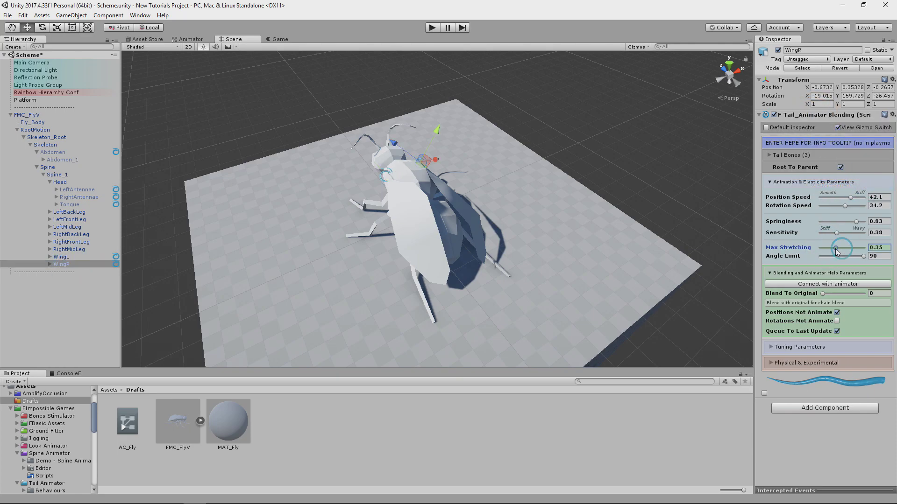
click(770, 155)
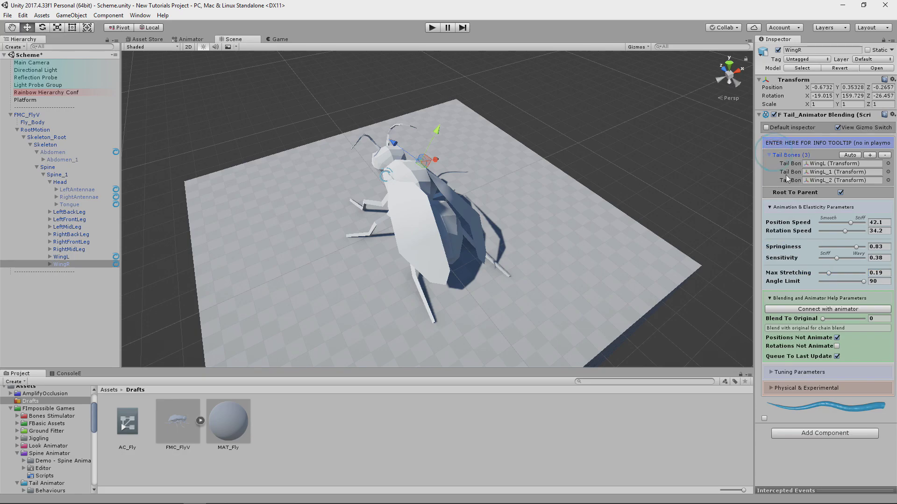
double_click(823, 164)
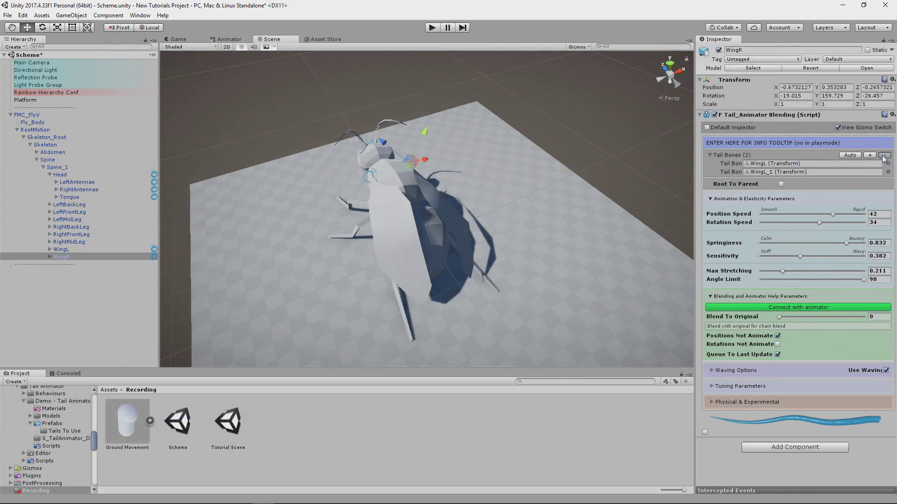
Empty the Tail Bones lists on WingR and WingL, then select Spine_1 and the antennae.
click(884, 155)
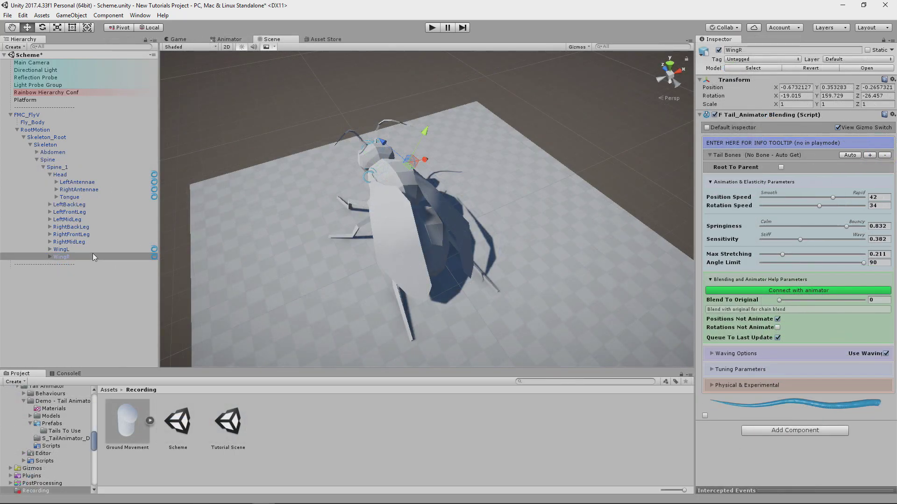
click(94, 250)
click(884, 155)
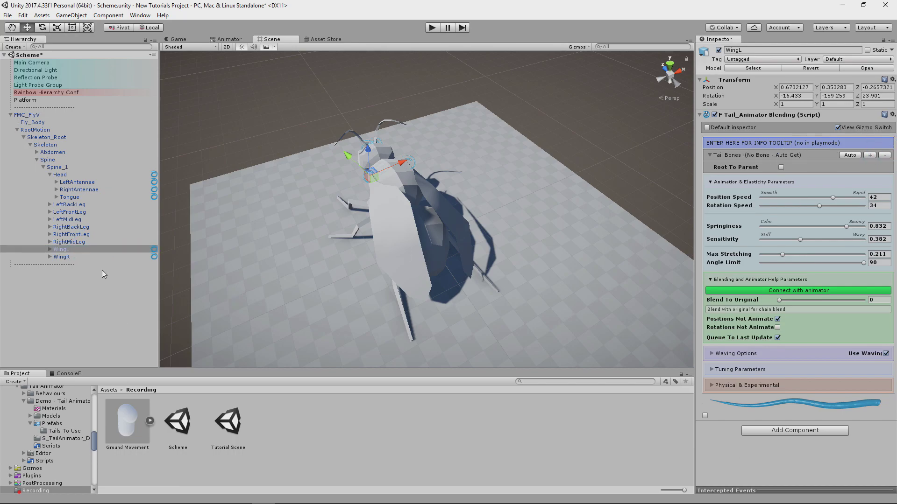
click(59, 168)
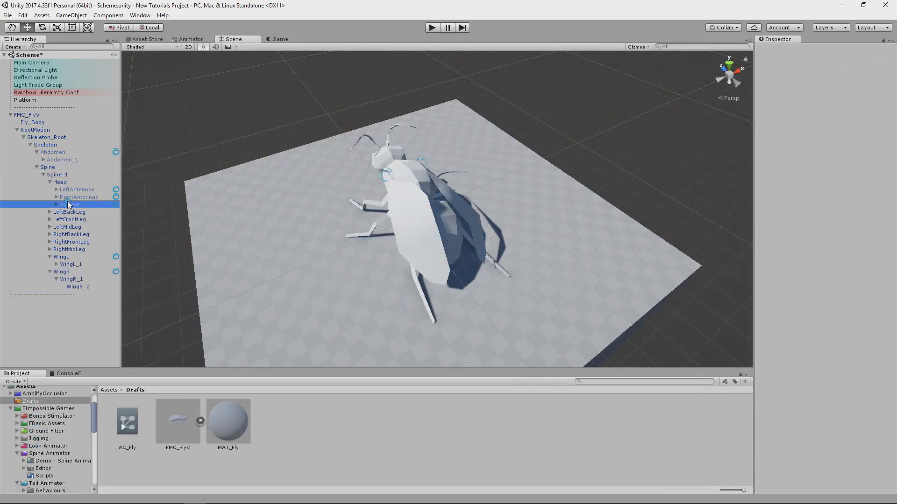
shift+click(71, 189)
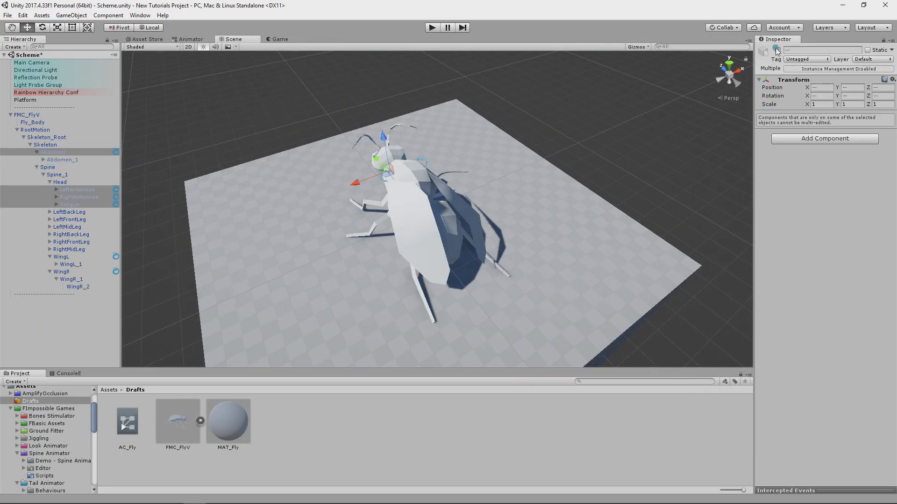
Enter play mode to preview the fly's springy wings, antennae and body.
click(431, 28)
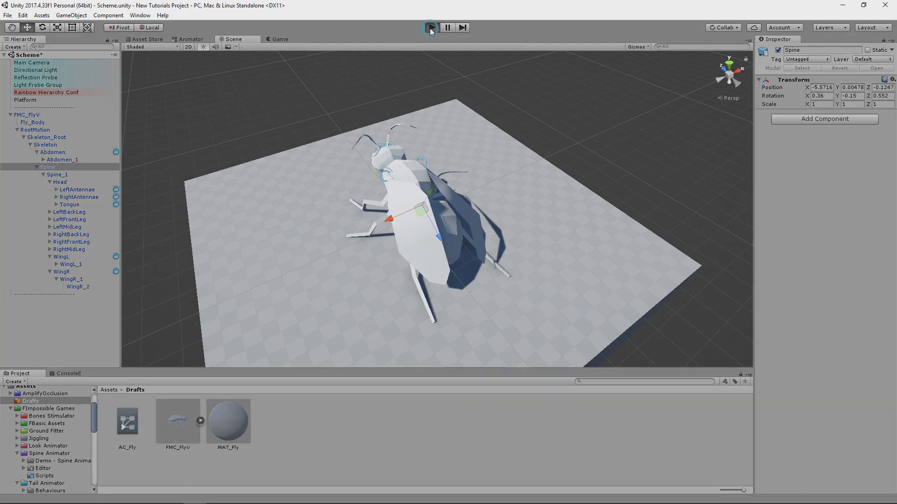